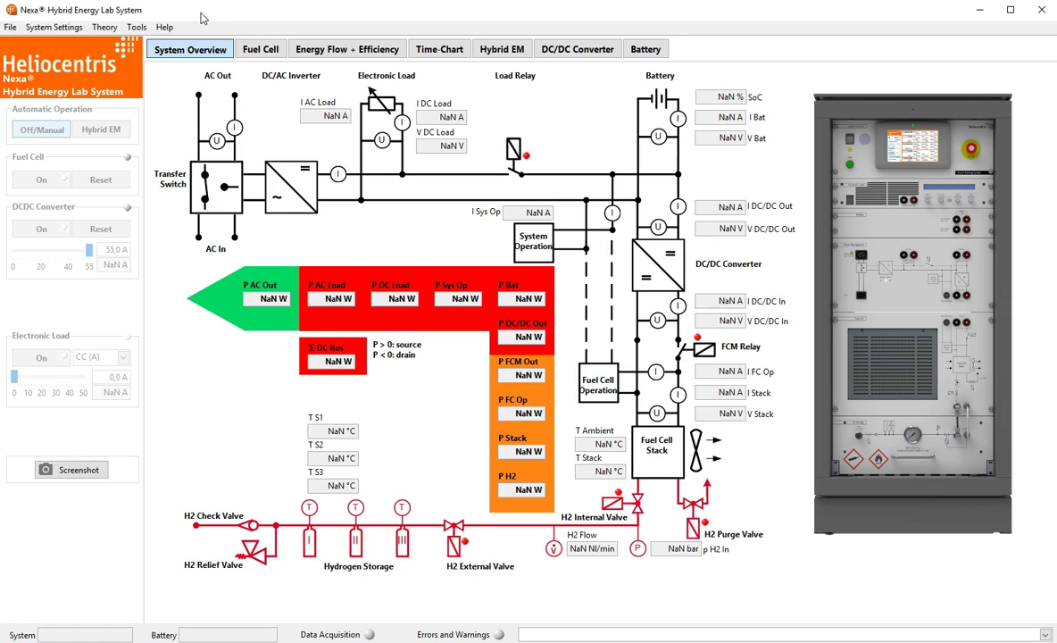
Browse the File, System Settings and Theory/Model menus and their model entries.
{"action": "left_click", "coordinate": [191, 18]}
{"action": "left_click", "coordinate": [9, 27]}
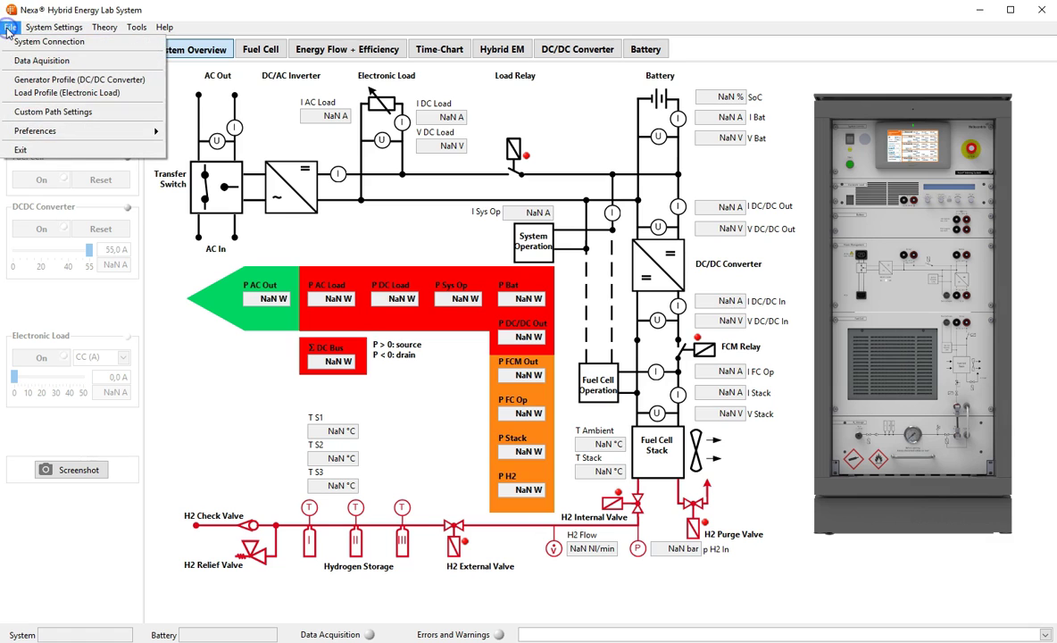
{"action": "left_click", "coordinate": [38, 27]}
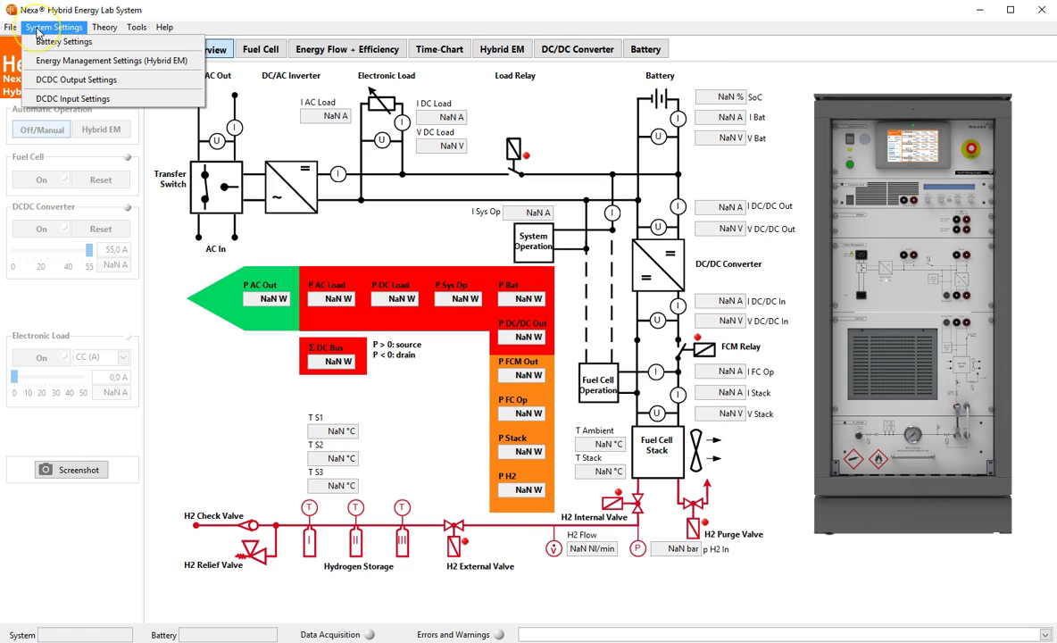
{"action": "left_click", "coordinate": [100, 29]}
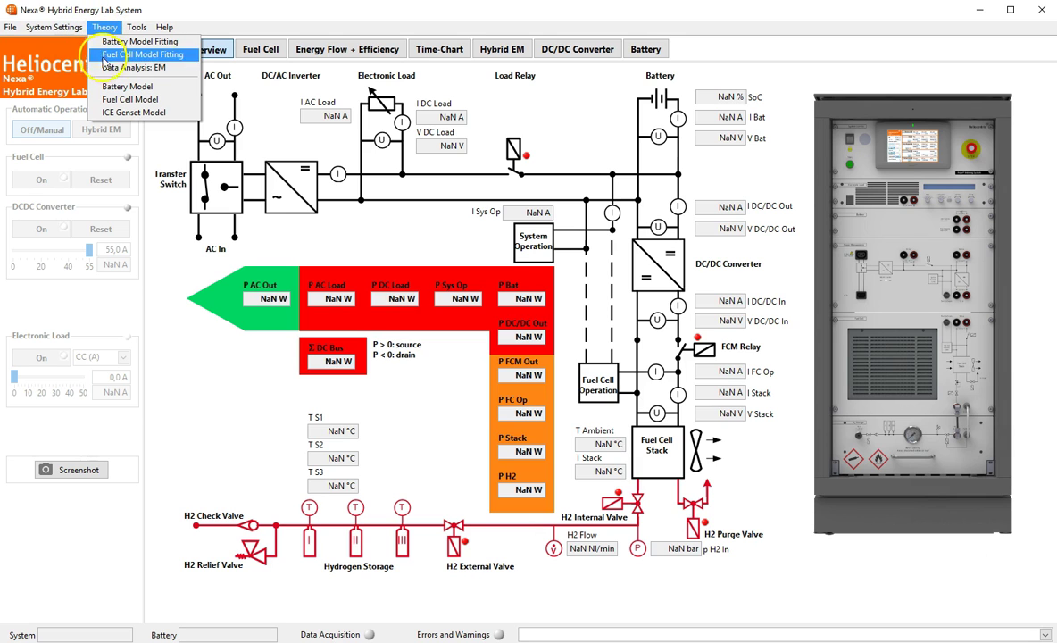
{"action": "left_click", "coordinate": [114, 114]}
{"action": "left_click", "coordinate": [156, 19]}
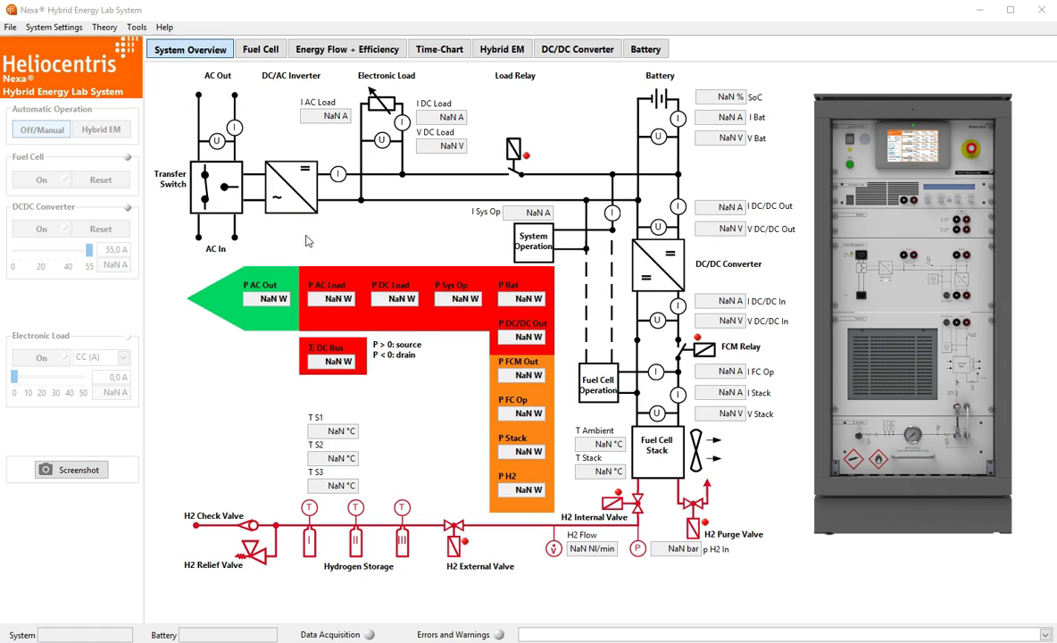
Connect to the lab system at address 192.168.0.1, port 4242, via System Connection.
{"action": "left_click", "coordinate": [9, 27]}
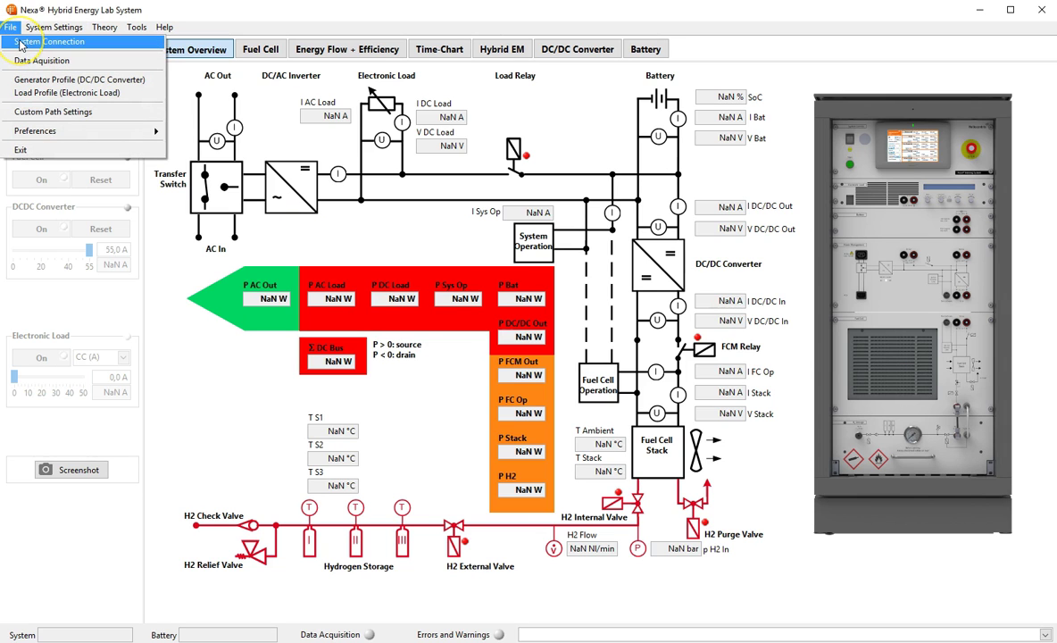
{"action": "left_click", "coordinate": [49, 42]}
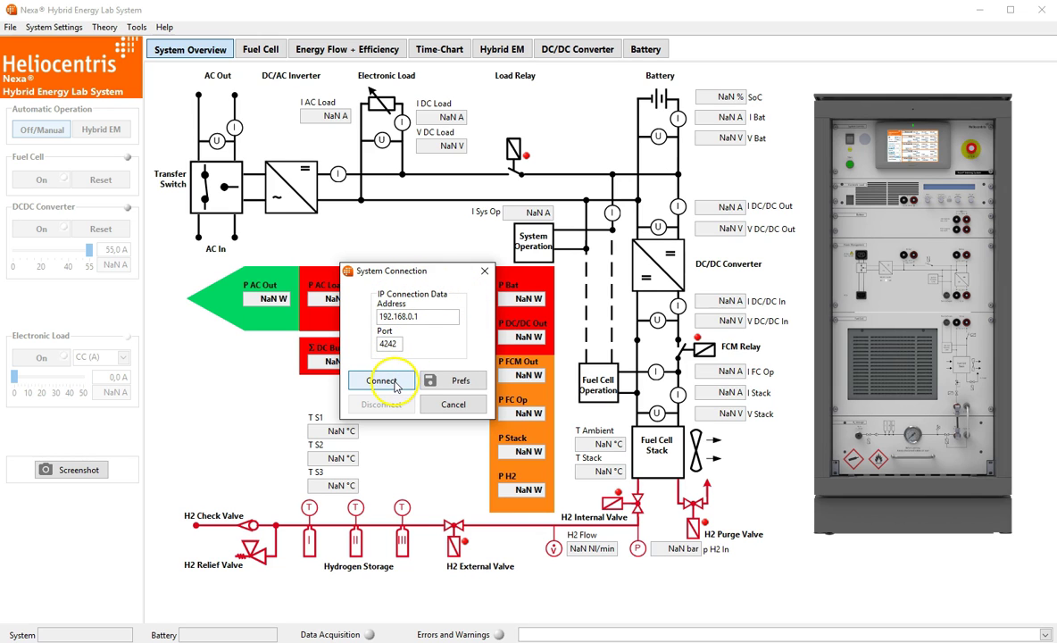
{"action": "left_click", "coordinate": [396, 385]}
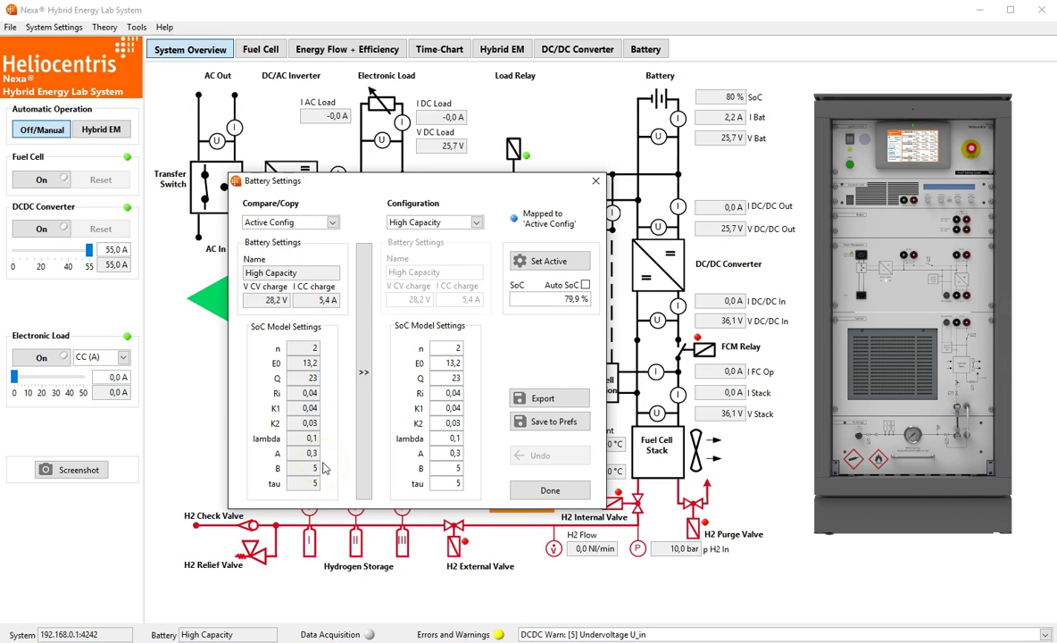
{"action": "left_click", "coordinate": [475, 221]}
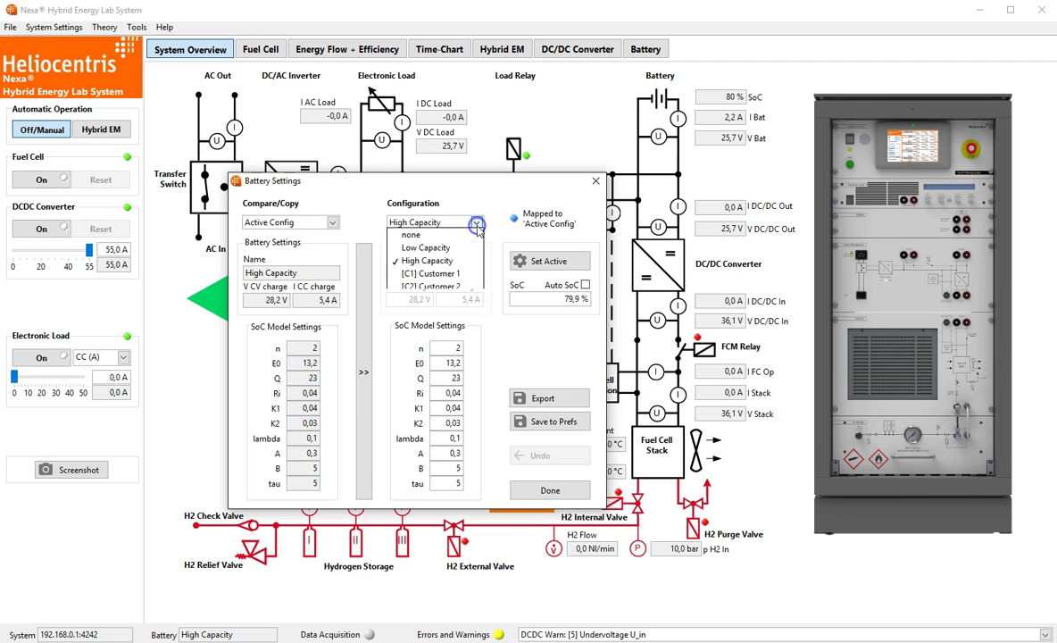
{"action": "left_click", "coordinate": [434, 247]}
{"action": "left_click", "coordinate": [476, 221]}
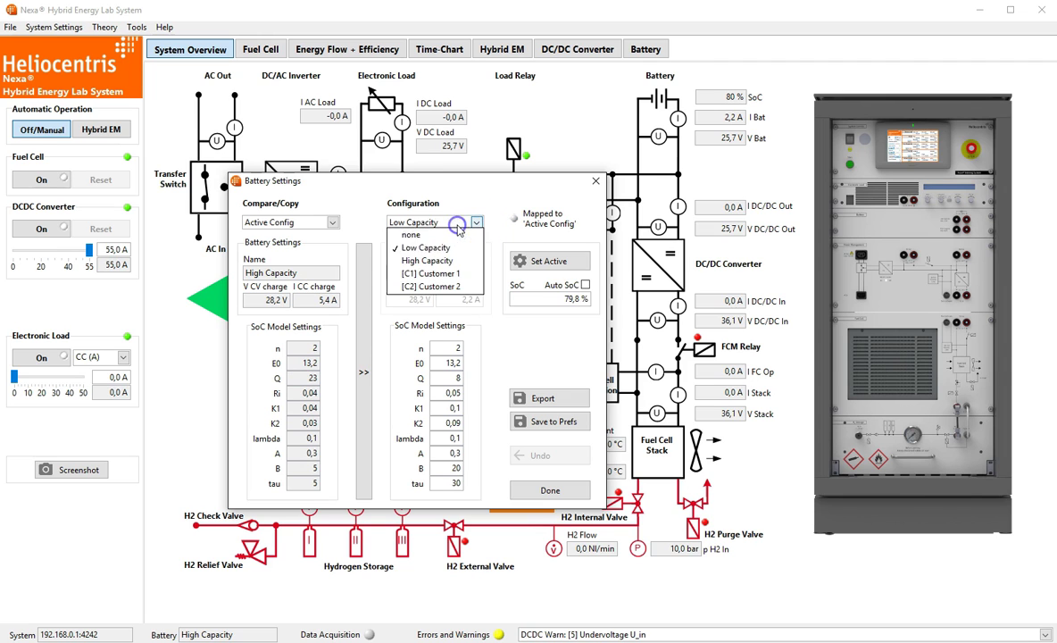
{"action": "left_click", "coordinate": [461, 259]}
{"action": "left_click", "coordinate": [475, 221]}
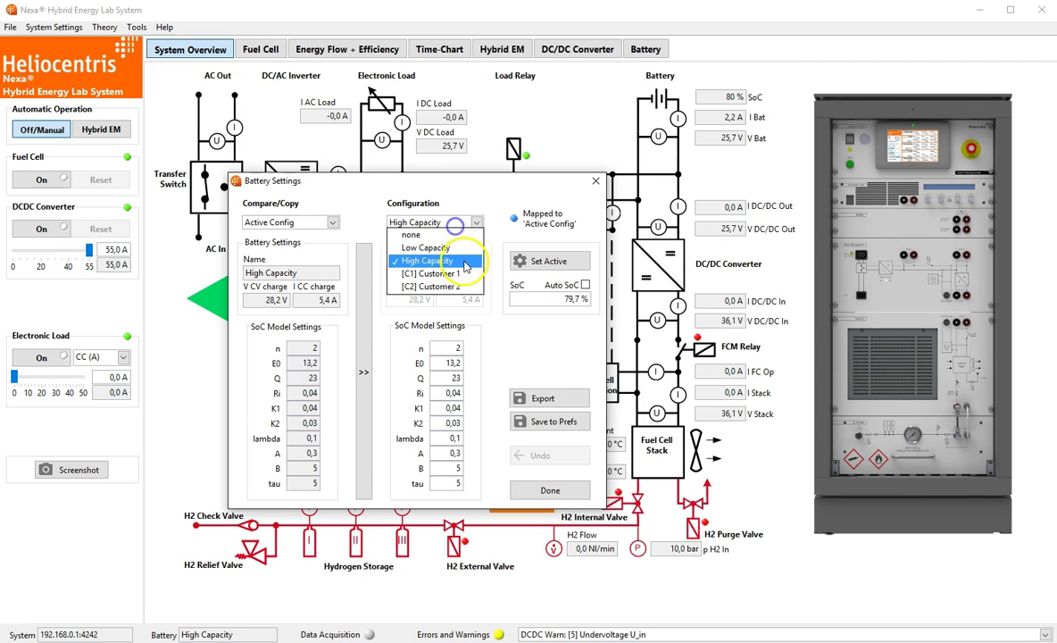
{"action": "left_click", "coordinate": [465, 274]}
{"action": "left_click", "coordinate": [475, 221]}
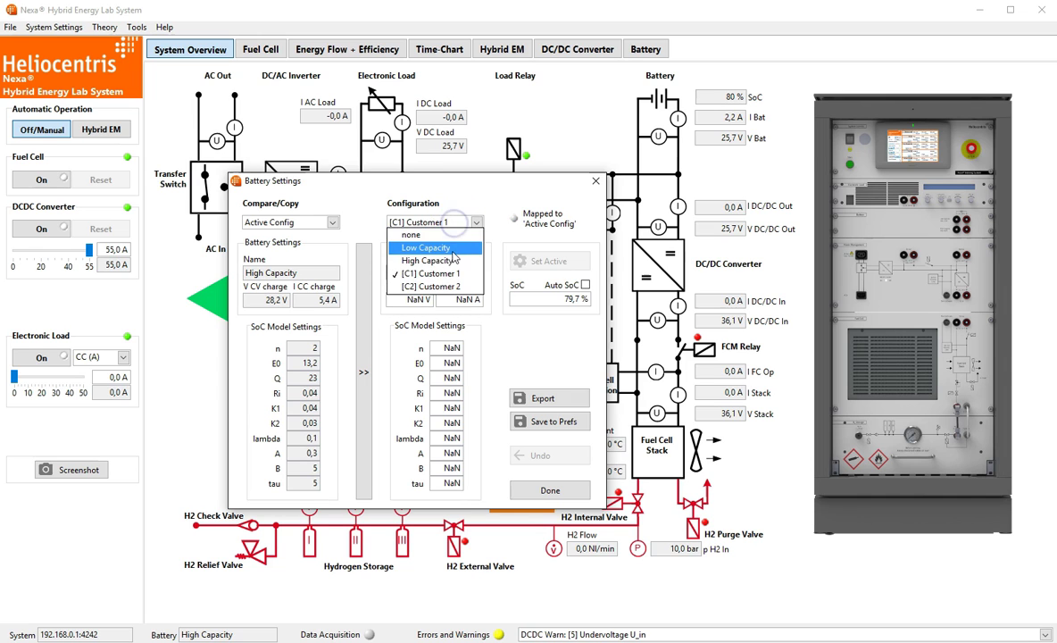
{"action": "left_click", "coordinate": [452, 260]}
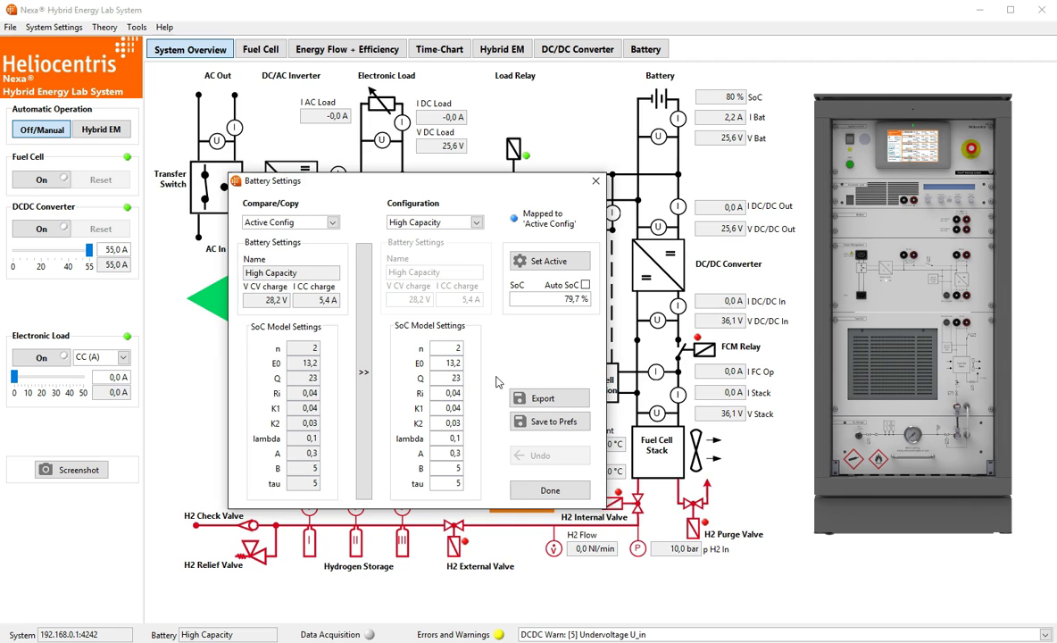
Close Battery Settings and view the Energy Flow + Efficiency diagram showing 56 W battery discharge.
{"action": "left_click", "coordinate": [547, 491]}
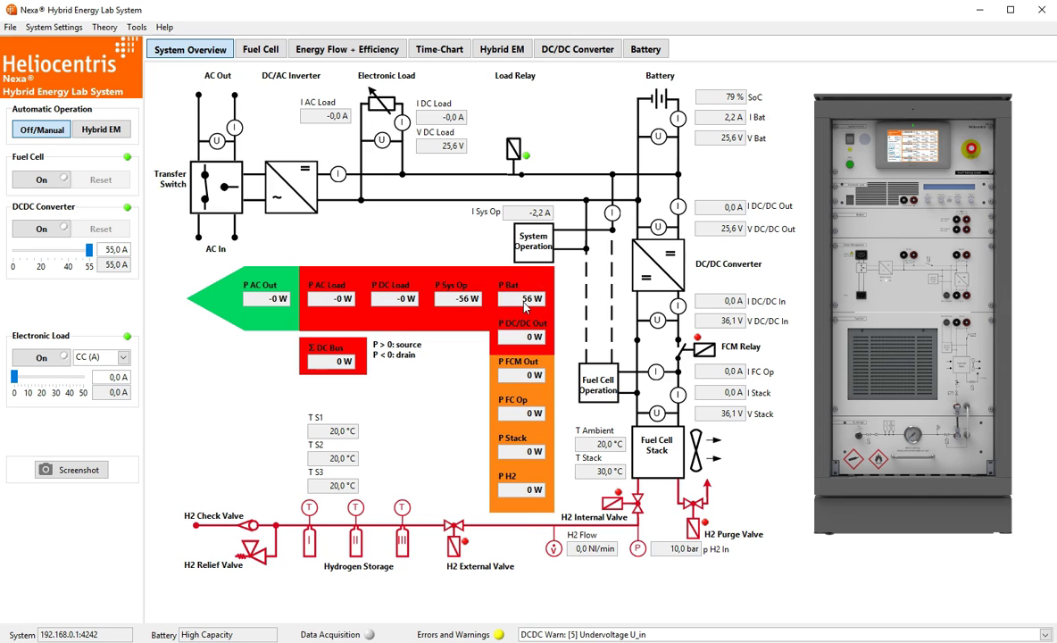
{"action": "left_click", "coordinate": [337, 51]}
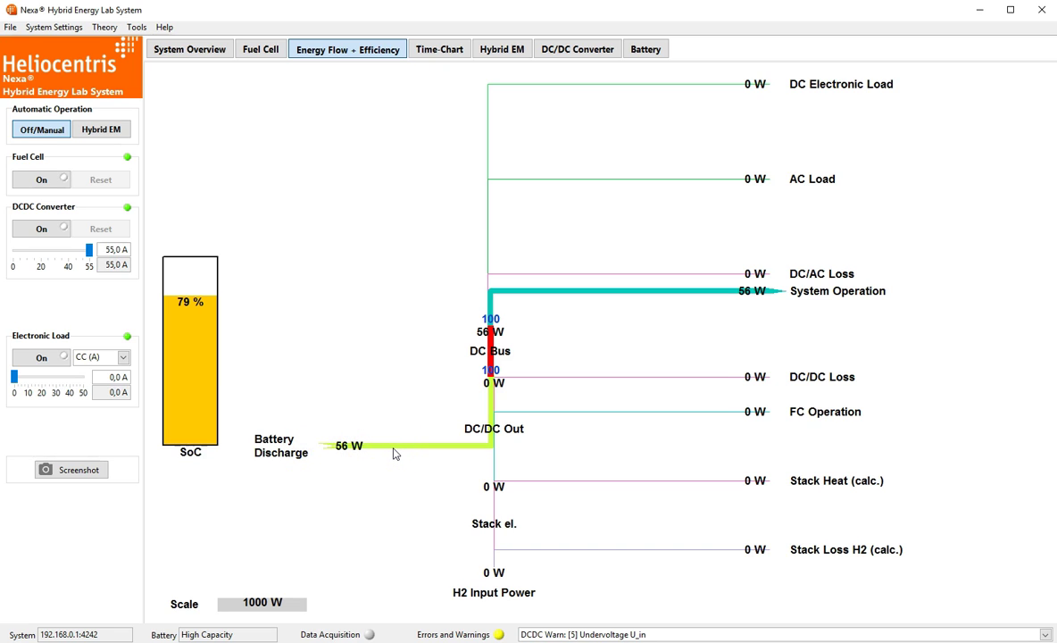
Turn the electronic load on at about 6.9 A and view the Battery page chart.
{"action": "left_click", "coordinate": [45, 358]}
{"action": "mouse_move", "coordinate": [15, 377]}
{"action": "left_mouse_down"}
{"action": "mouse_move", "coordinate": [33, 378]}
{"action": "mouse_move", "coordinate": [24, 378]}
{"action": "left_mouse_up"}
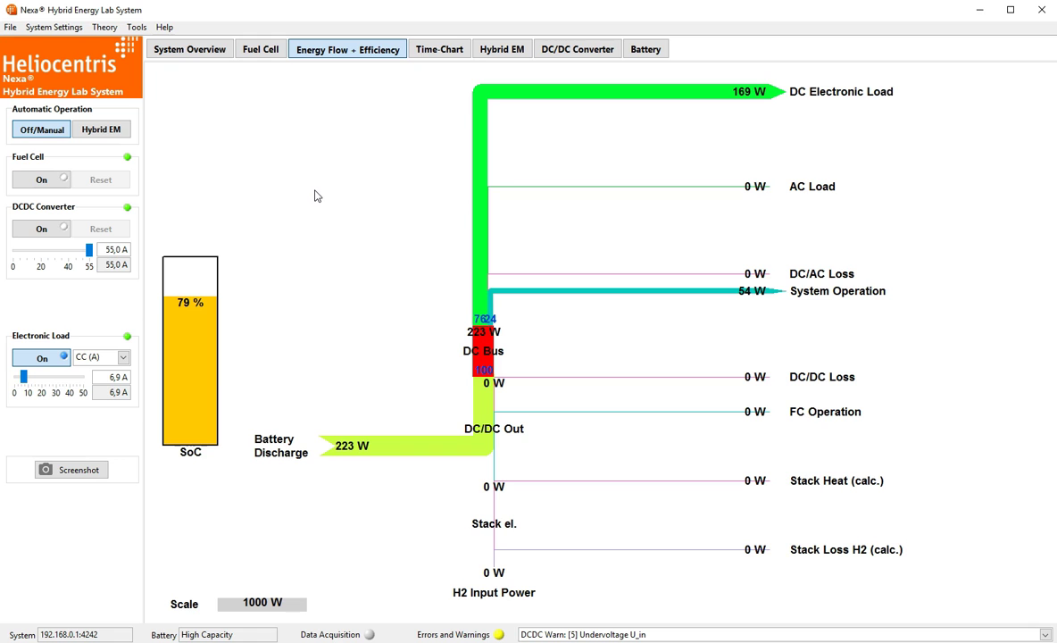
{"action": "left_click", "coordinate": [644, 51]}
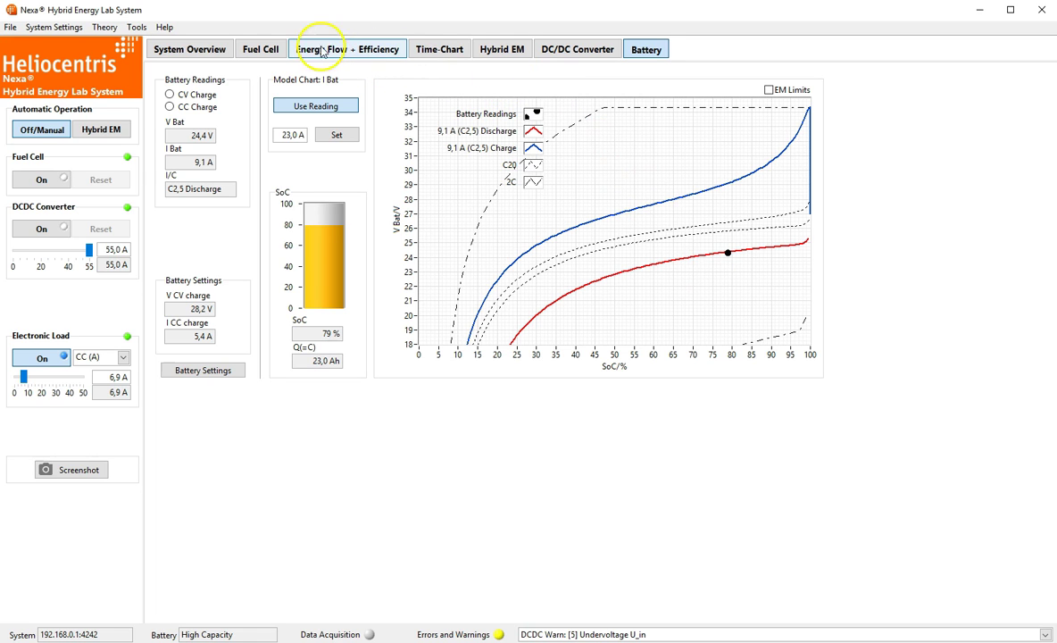
Show the Fuel Cell page, with the stack reading 36.1 V at 0.0 A.
{"action": "left_click", "coordinate": [266, 49]}
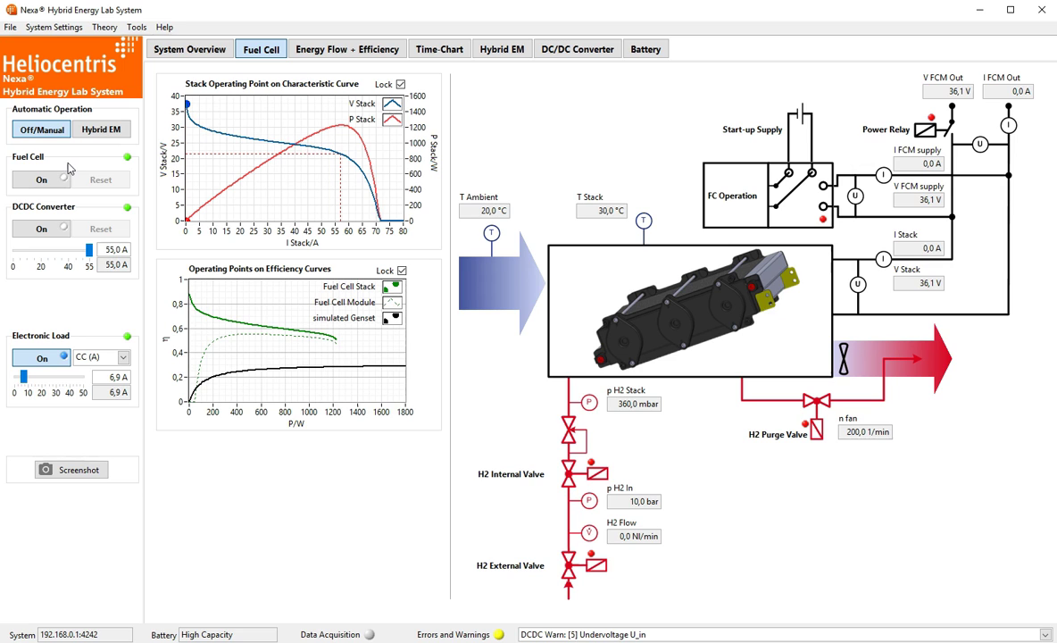
Switch the fuel cell on so the stack delivers 33.5 V at 1.8 A.
{"action": "left_click", "coordinate": [42, 179]}
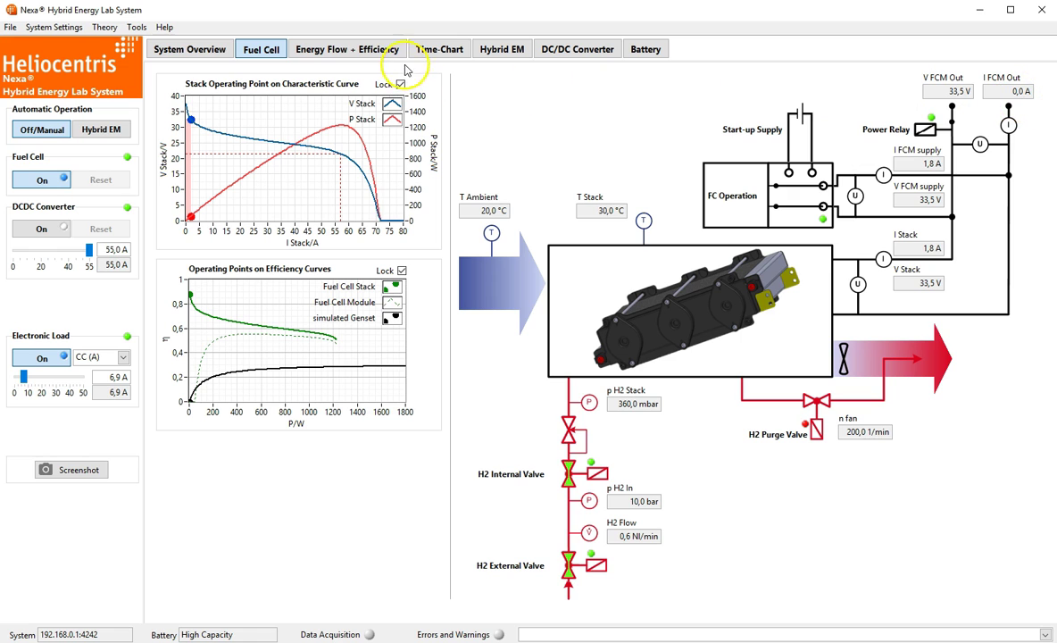
Show the Energy Flow + Efficiency diagram and switch on the DC/DC converter at 55.0 A.
{"action": "left_click", "coordinate": [348, 52]}
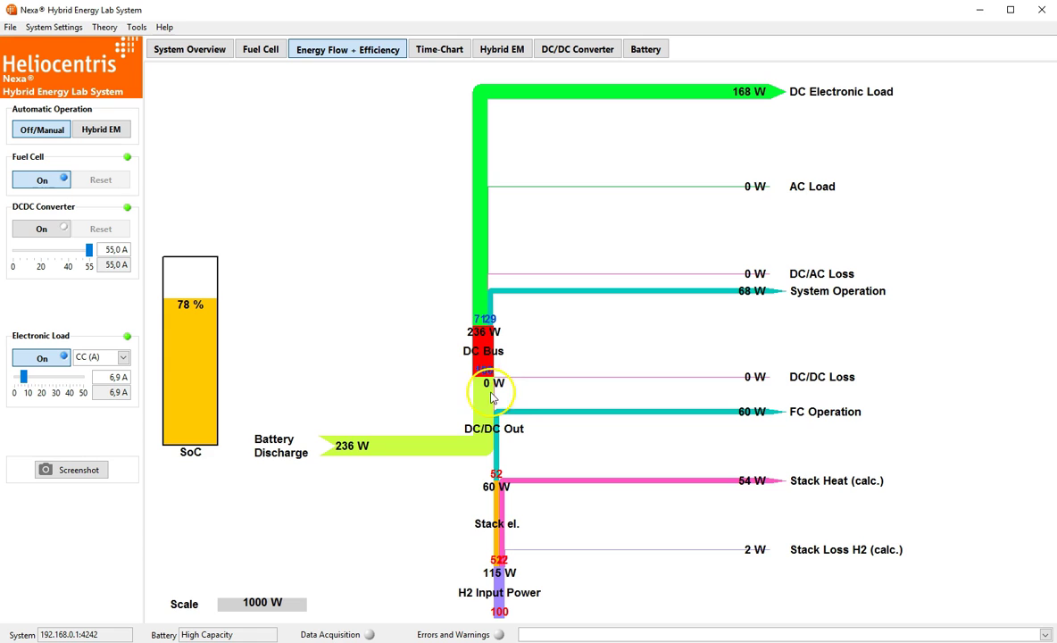
{"action": "left_click", "coordinate": [49, 230]}
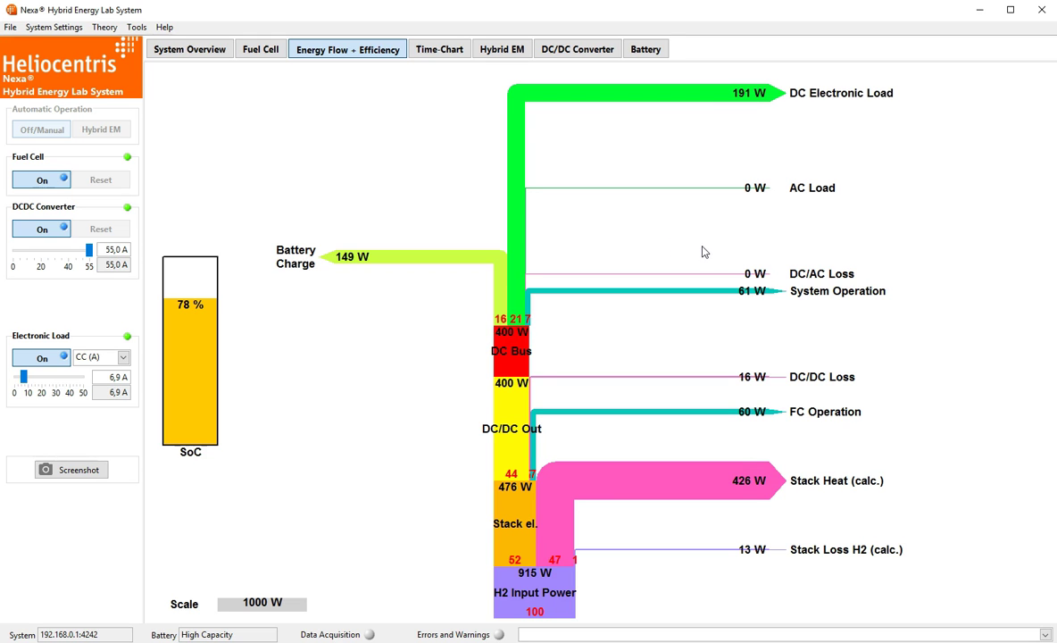
Open the Battery page with its V Bat vs SoC chart, showing 79 % SoC.
{"action": "left_click", "coordinate": [646, 50]}
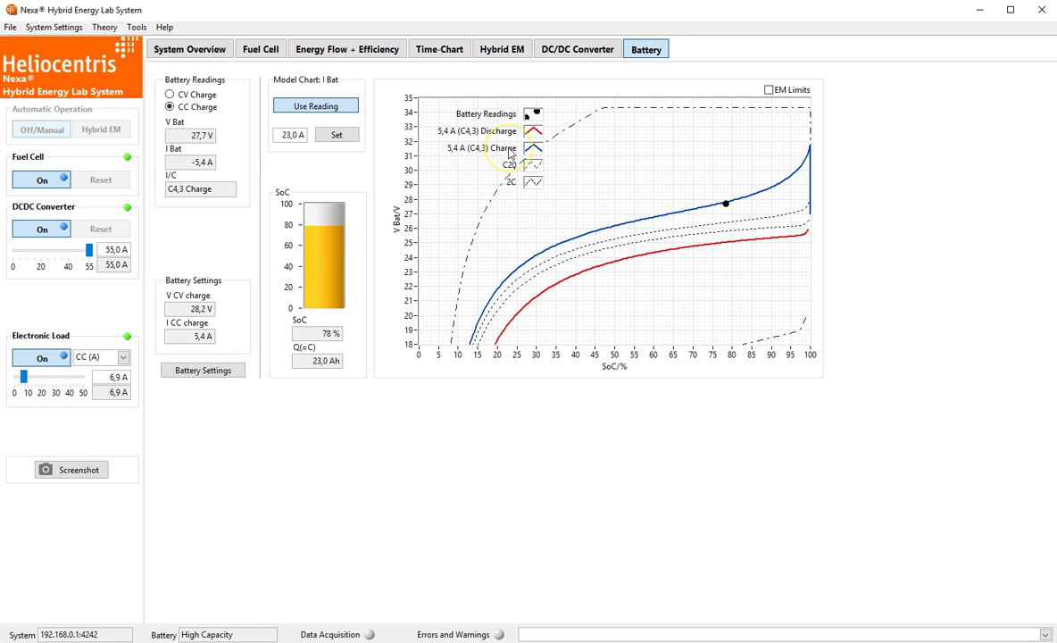
{"action": "left_click", "coordinate": [495, 138]}
Return to the Energy Flow + Efficiency diagram, with the fuel cell stack delivering 480 W.
{"action": "left_click", "coordinate": [369, 48]}
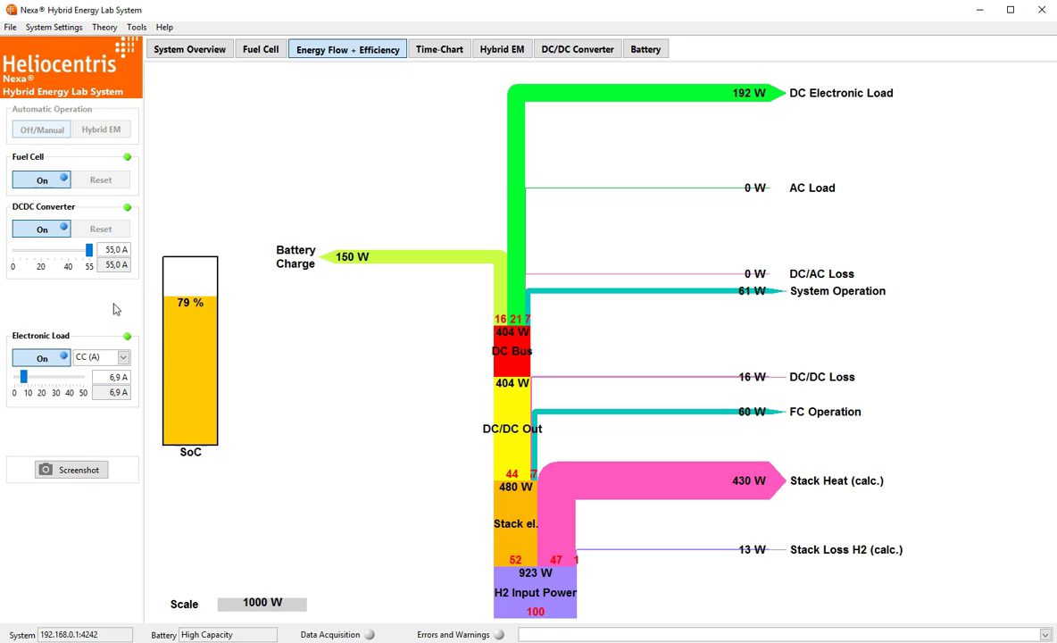
Raise the electronic load to 20.8 A and set the DC/DC converter current to 54.5 A.
{"action": "left_click", "coordinate": [28, 378]}
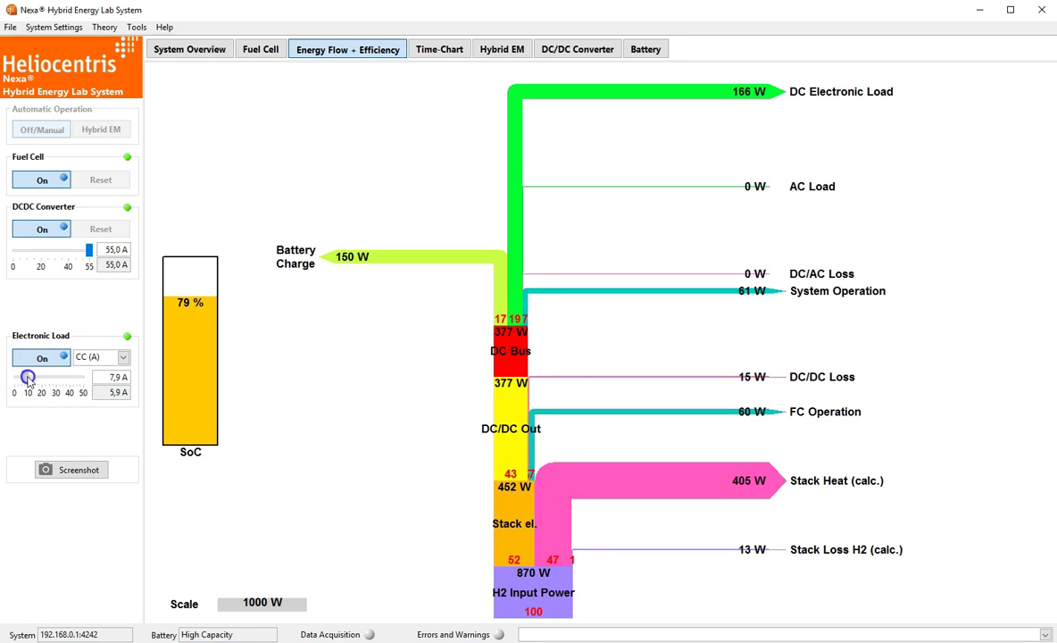
{"action": "left_click_drag", "start_coordinate": [27, 378], "coordinate": [44, 381]}
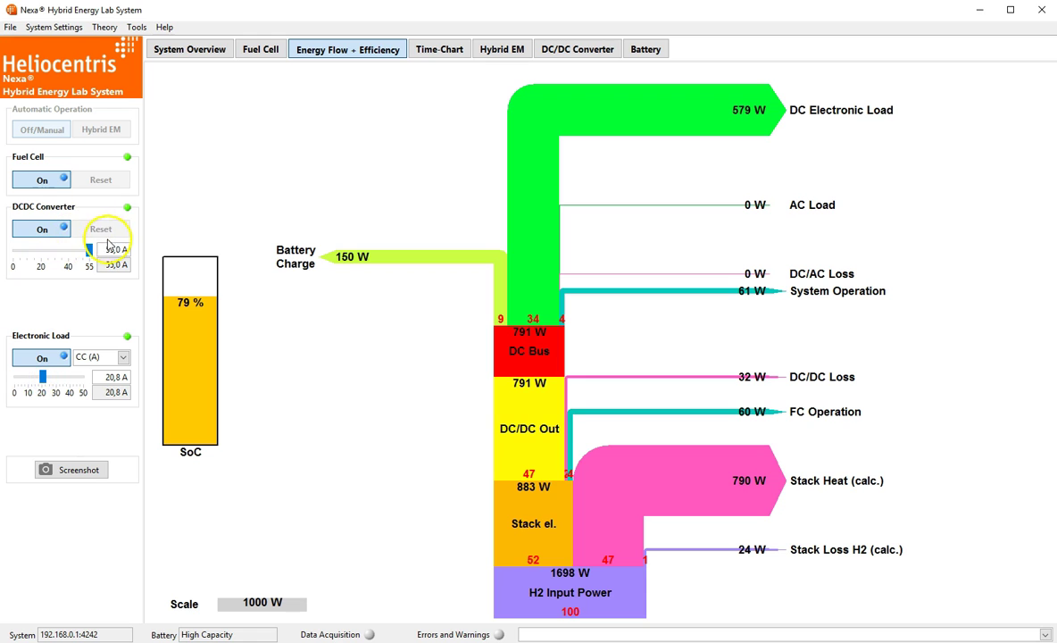
{"action": "left_click_drag", "start_coordinate": [88, 249], "coordinate": [25, 257]}
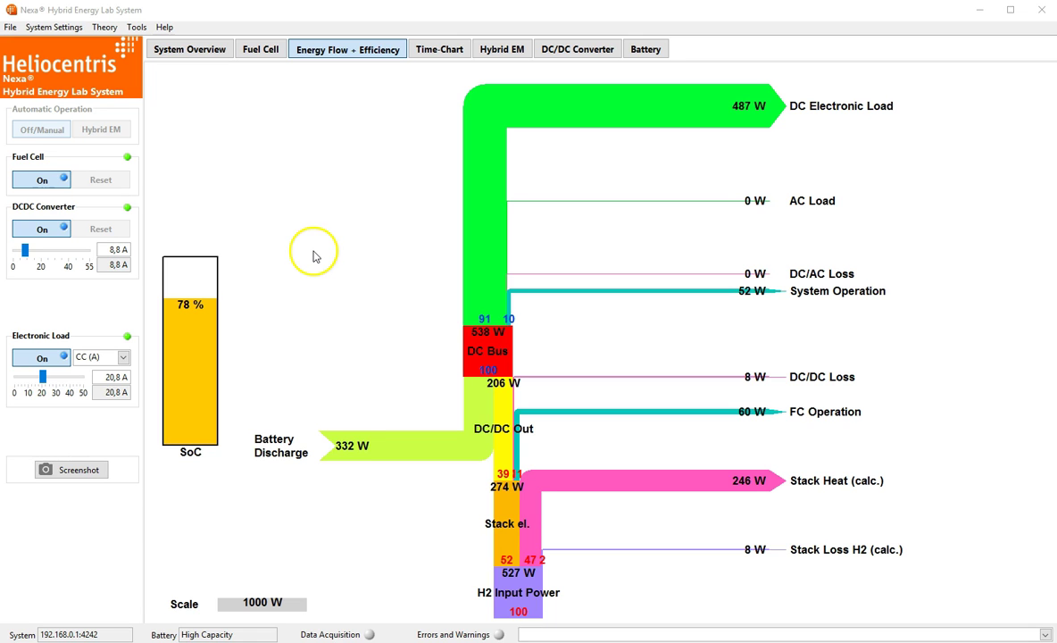
{"action": "left_click_drag", "start_coordinate": [30, 254], "coordinate": [90, 260]}
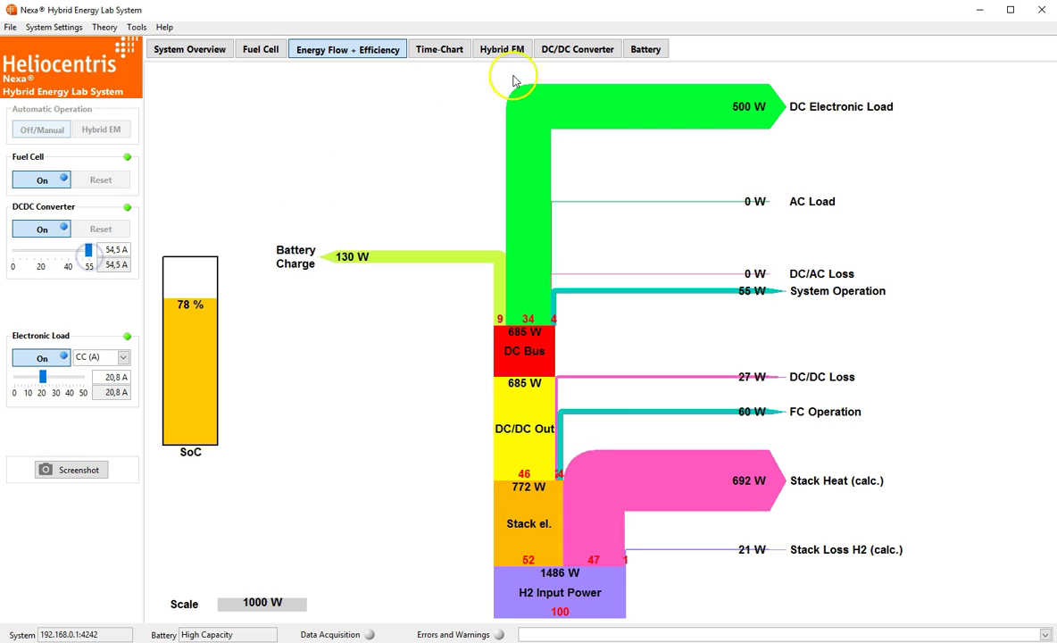
On the DC/DC Converter page, review the output settings of 28.2 V and 54.5 A twice.
{"action": "left_click", "coordinate": [560, 50]}
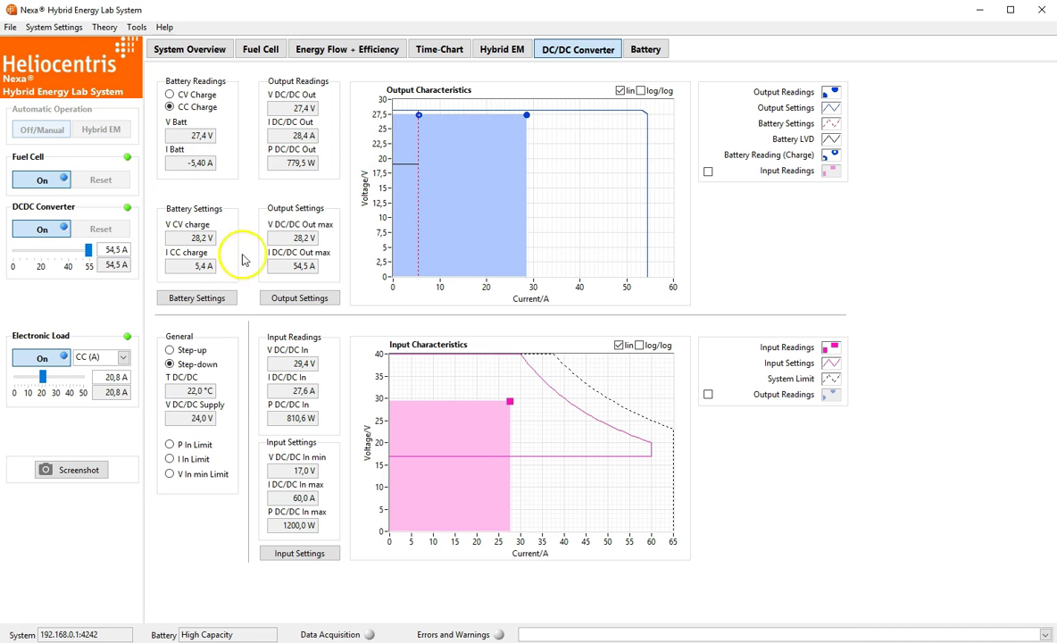
{"action": "left_click", "coordinate": [280, 299]}
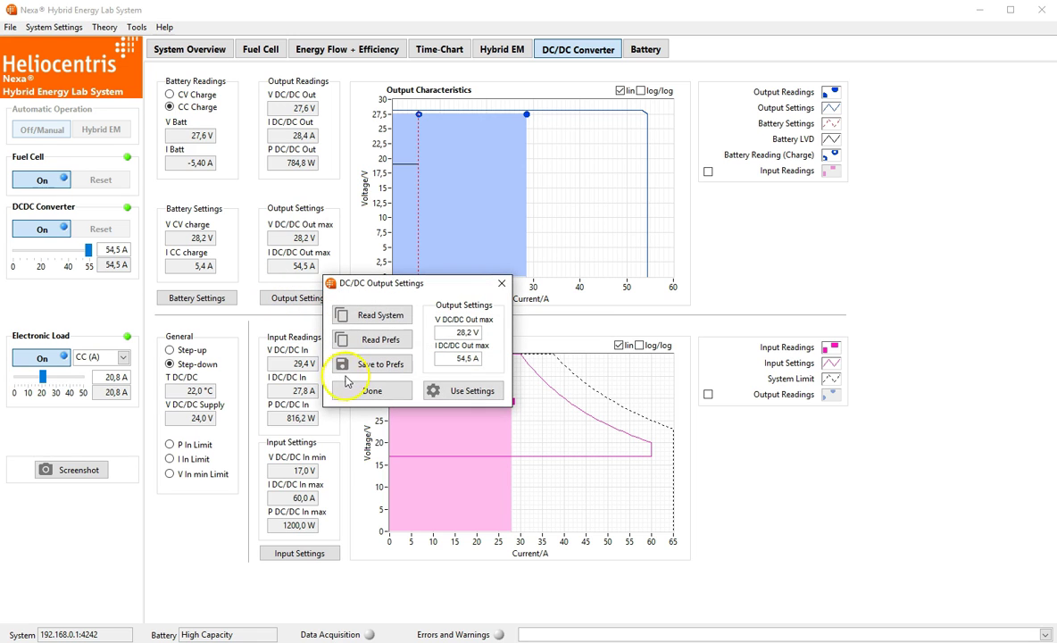
{"action": "left_click", "coordinate": [353, 393]}
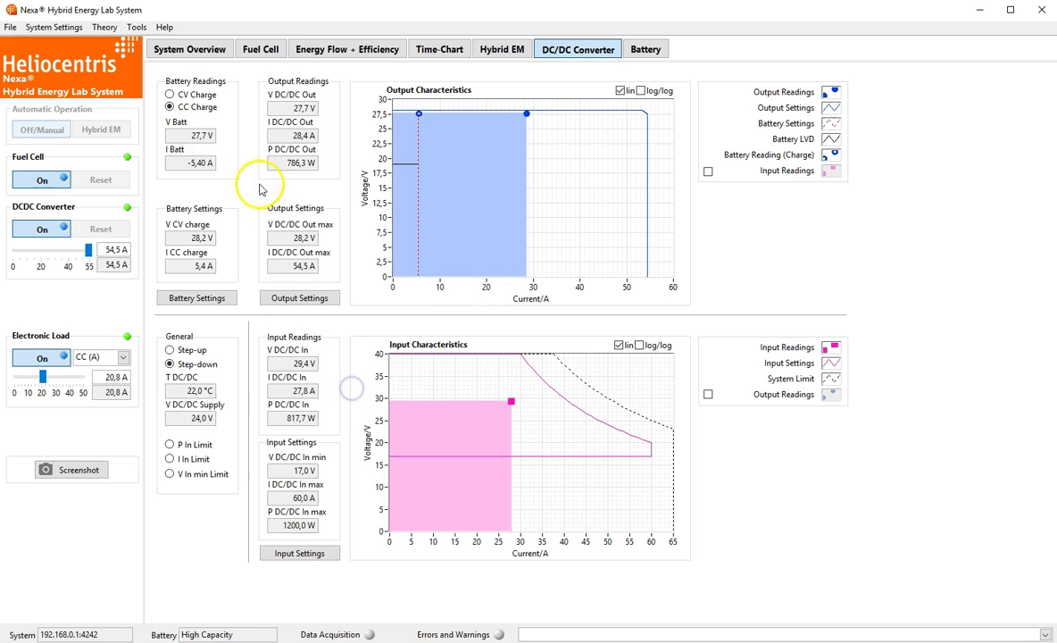
{"action": "left_click", "coordinate": [76, 29]}
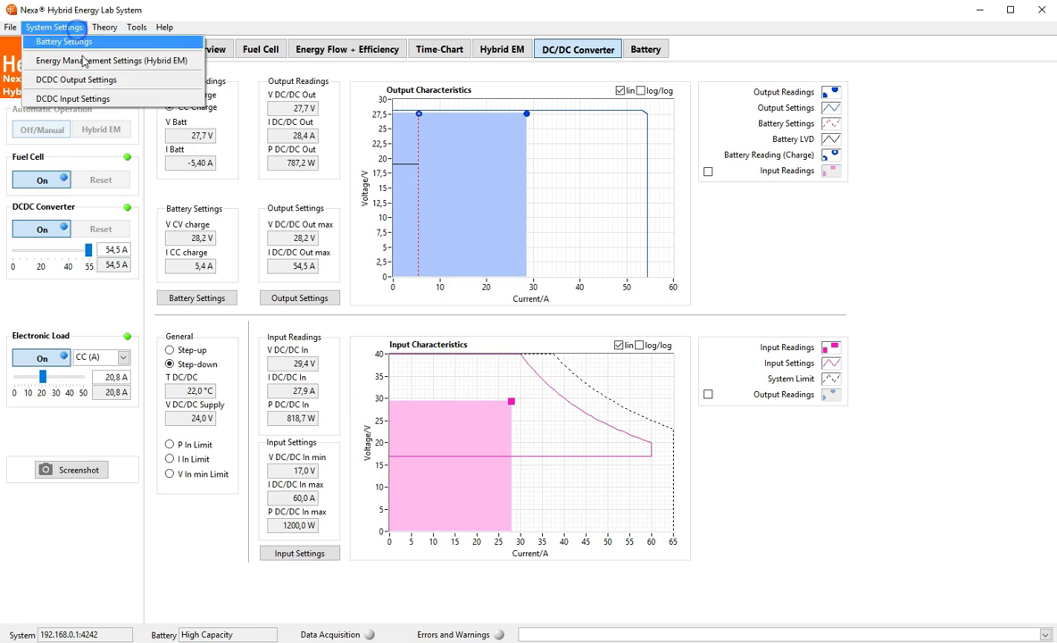
{"action": "left_click", "coordinate": [89, 79]}
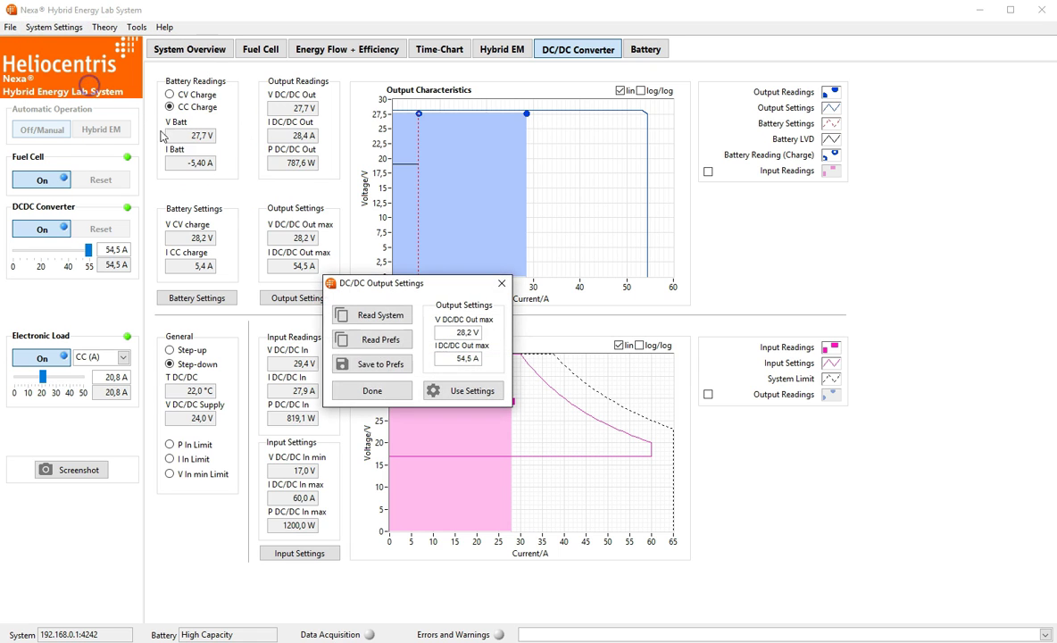
{"action": "left_click", "coordinate": [348, 391]}
{"action": "left_click", "coordinate": [339, 303]}
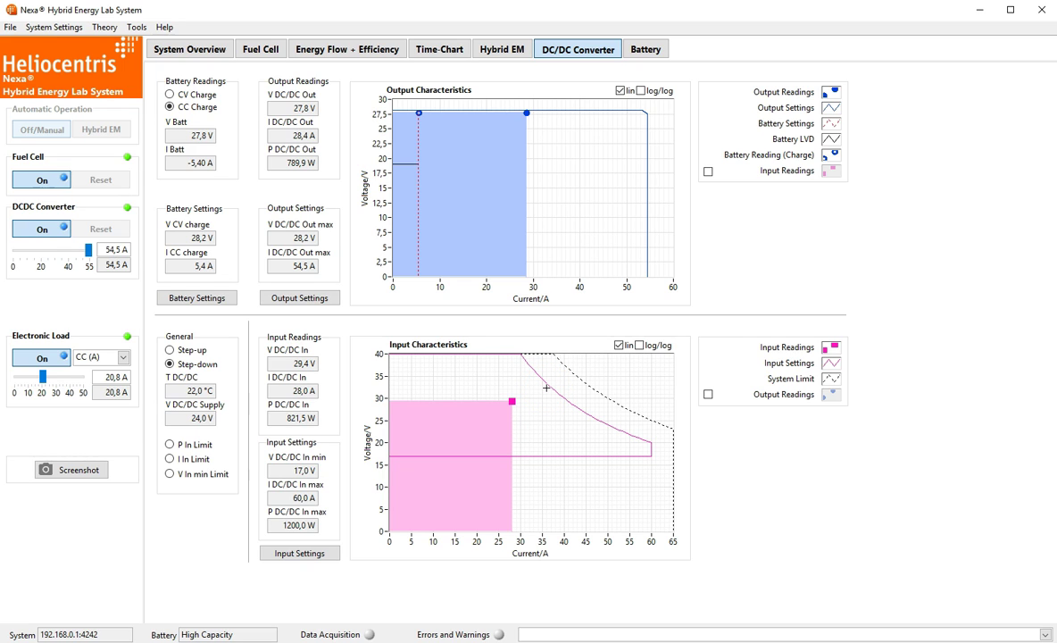
Show Output Readings on the Input Characteristics chart and raise the DC/DC current limit to 55 A.
{"action": "left_click", "coordinate": [708, 395]}
{"action": "left_click", "coordinate": [708, 170]}
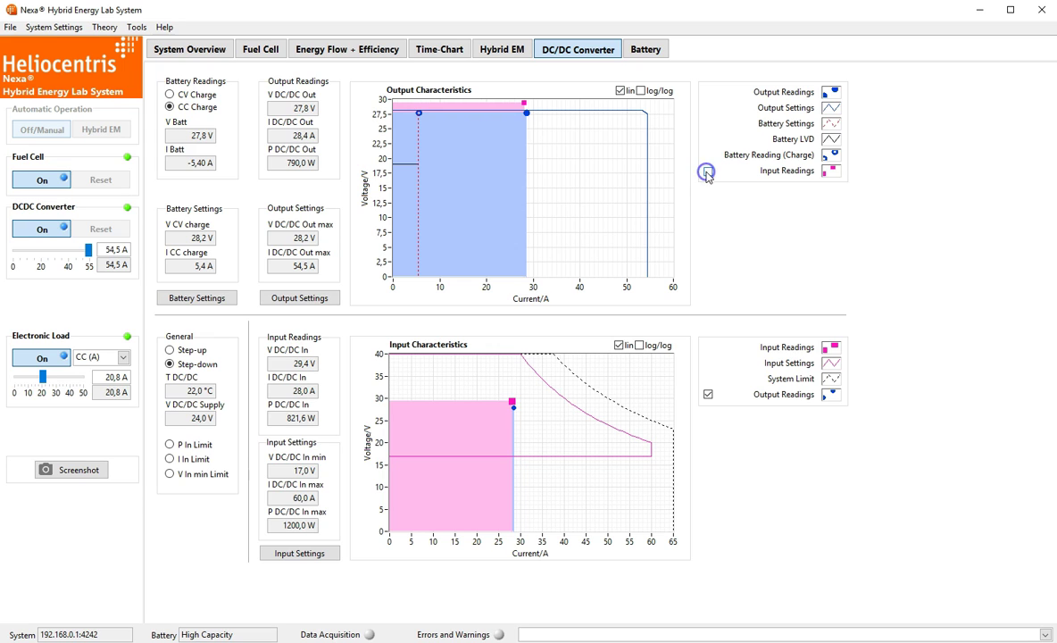
{"action": "left_click", "coordinate": [707, 173]}
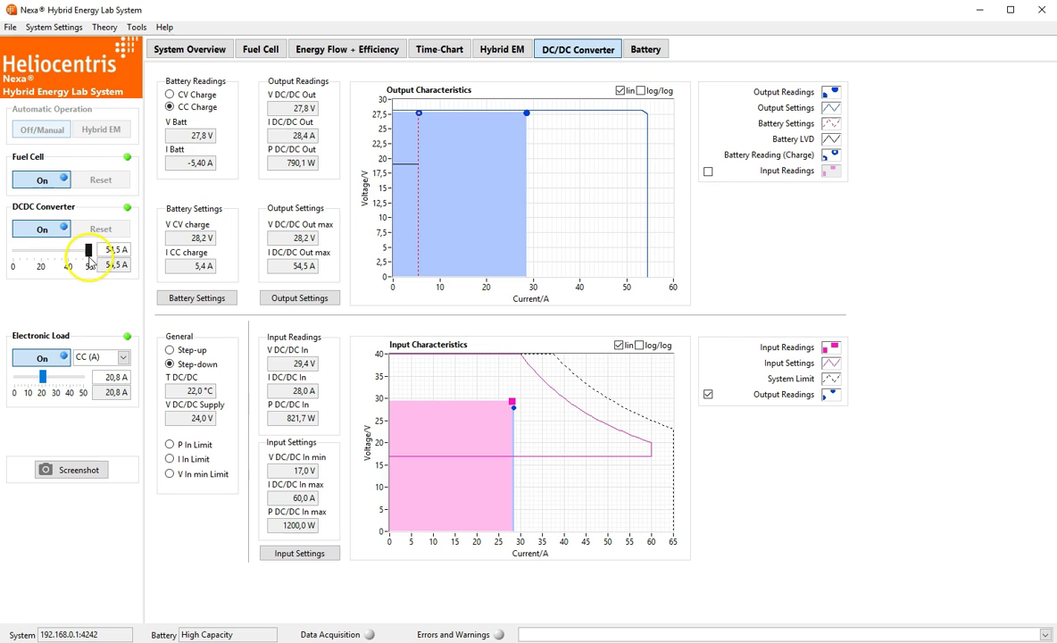
{"action": "left_click_drag", "start_coordinate": [89, 258], "coordinate": [60, 255]}
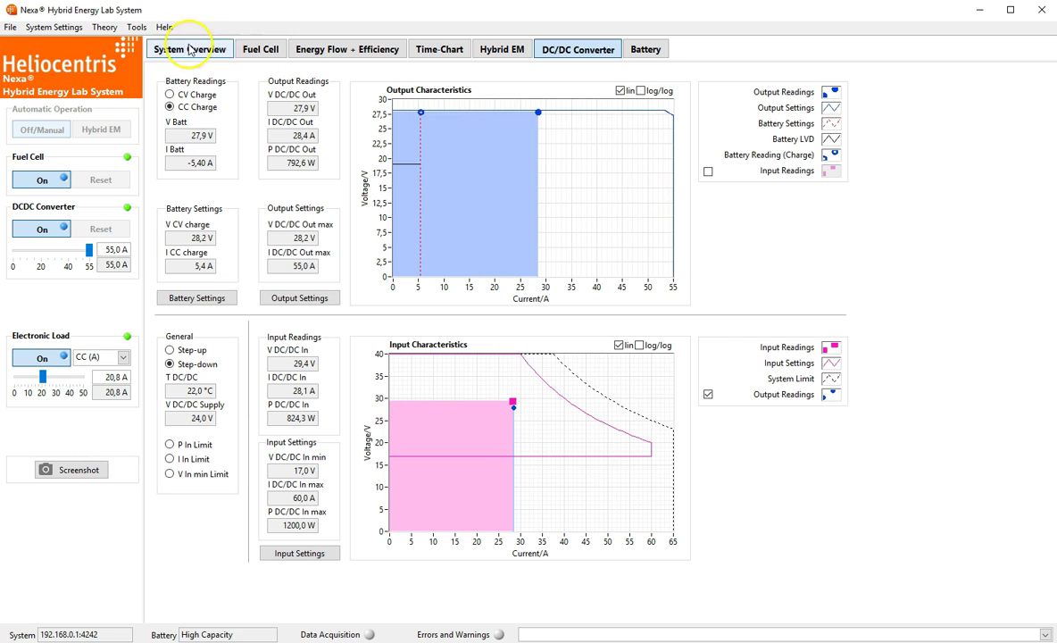
{"action": "left_click", "coordinate": [136, 28]}
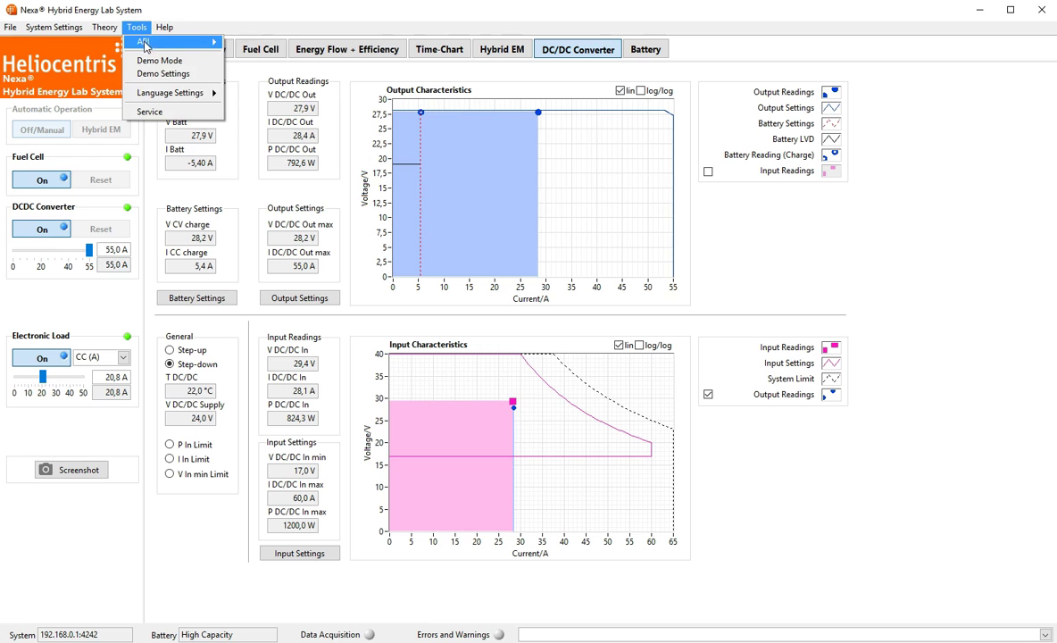
{"action": "mouse_move", "coordinate": [150, 41]}
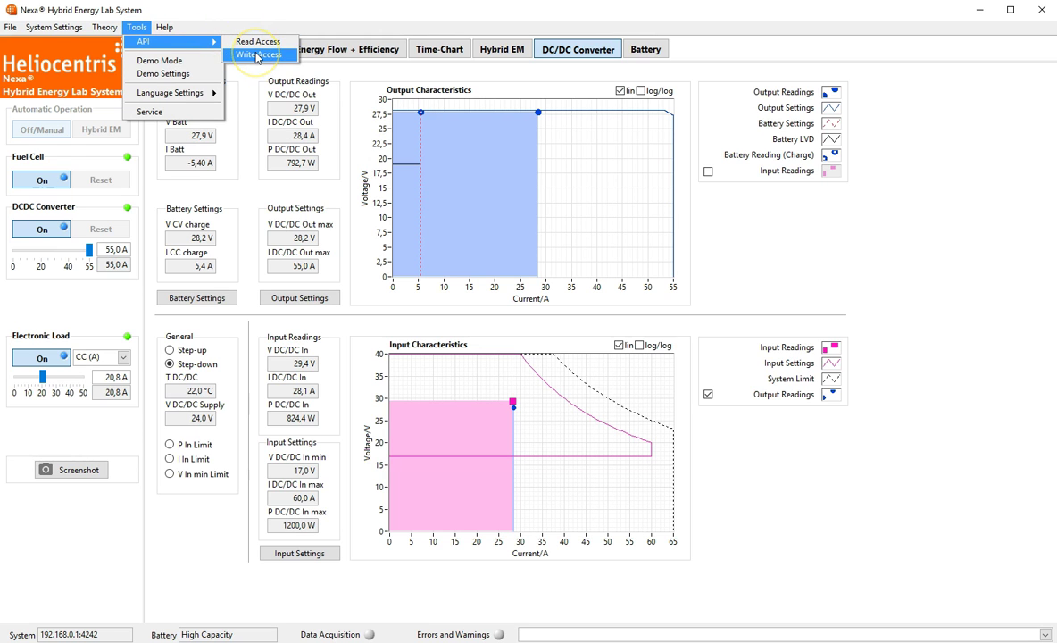
{"action": "left_click", "coordinate": [208, 18]}
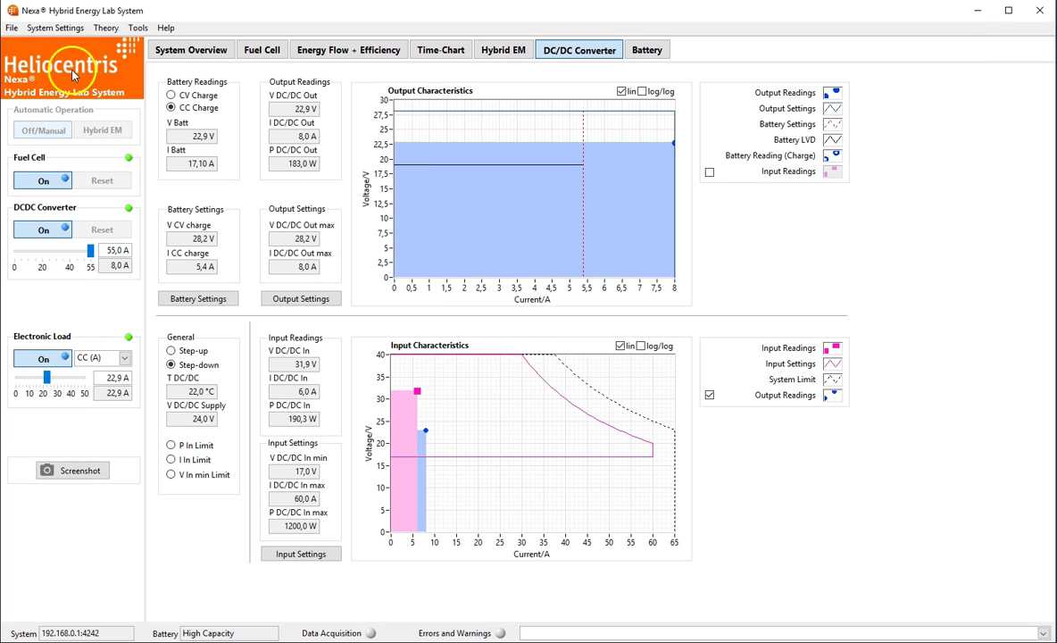
Start data acquisition at a 1 s sample rate, logging to DAQ_160908_152102.csv.
{"action": "left_click", "coordinate": [11, 32]}
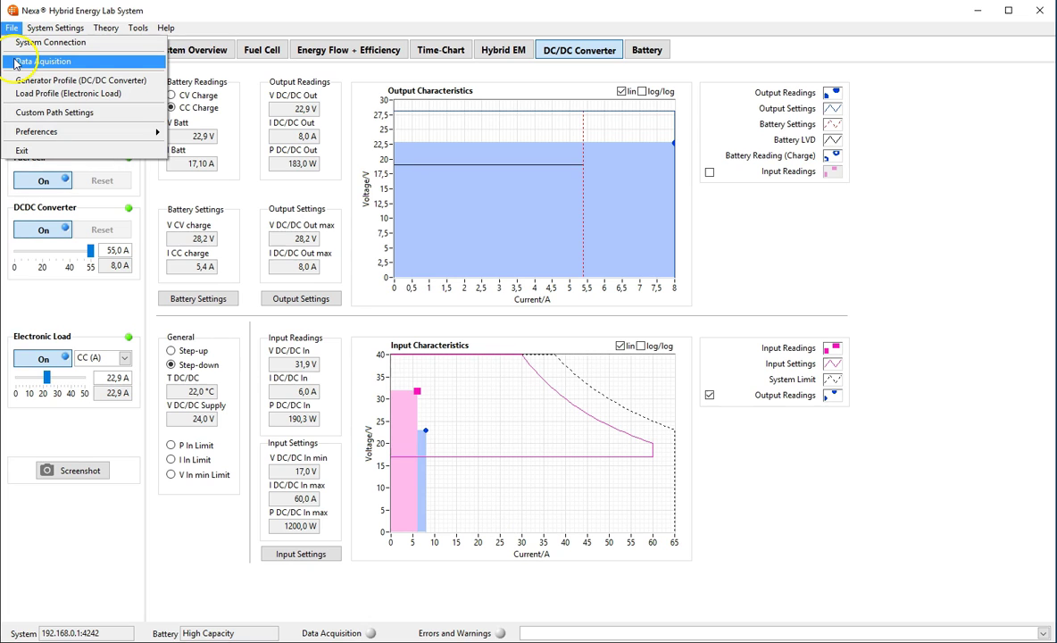
{"action": "left_click", "coordinate": [15, 63]}
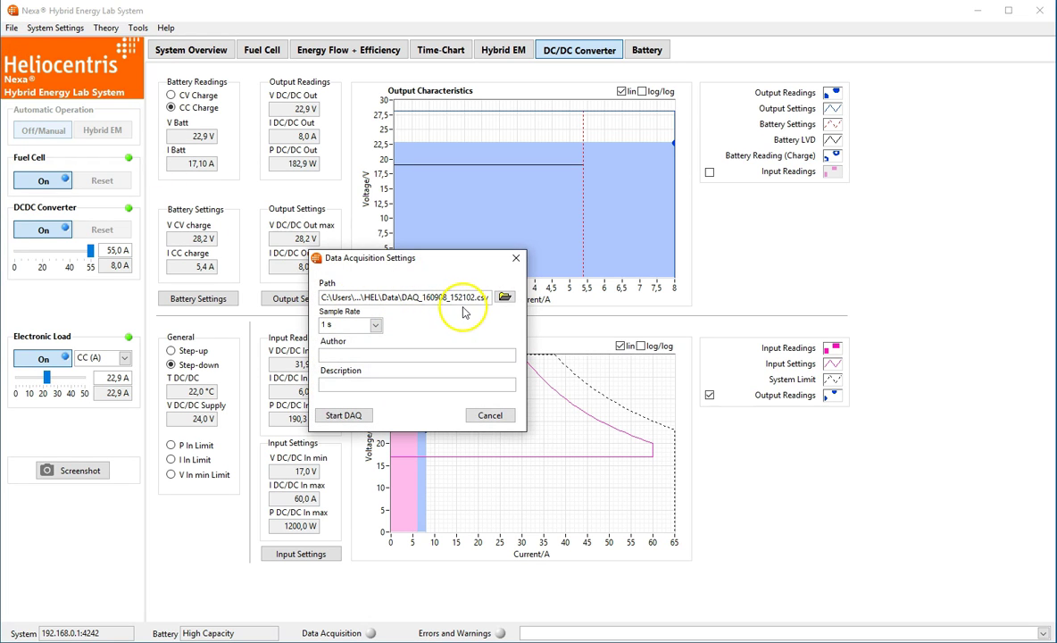
{"action": "left_click", "coordinate": [339, 416]}
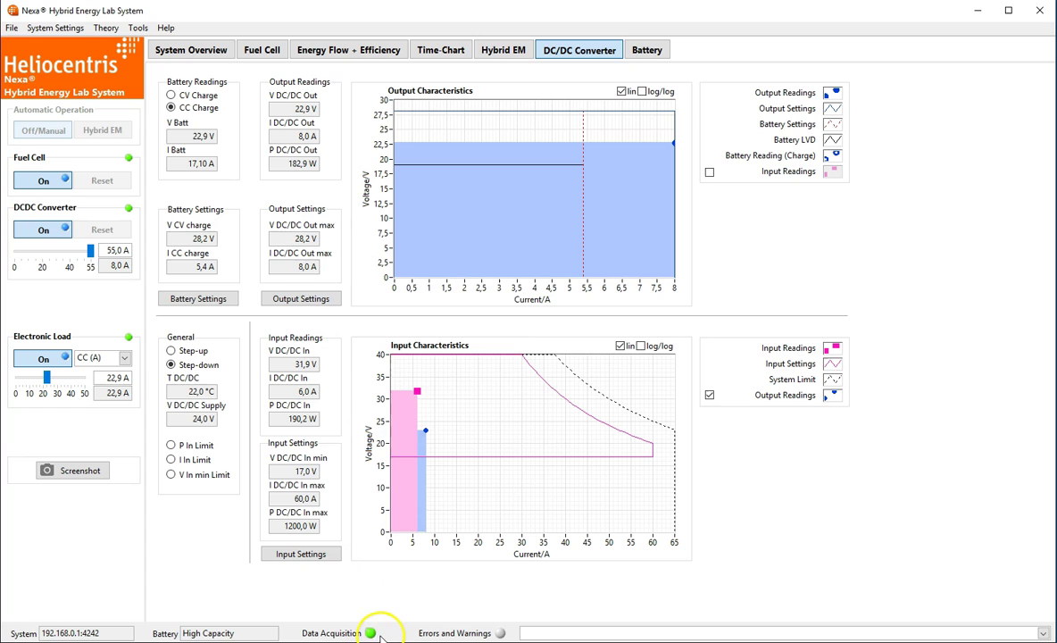
{"action": "left_click", "coordinate": [11, 31]}
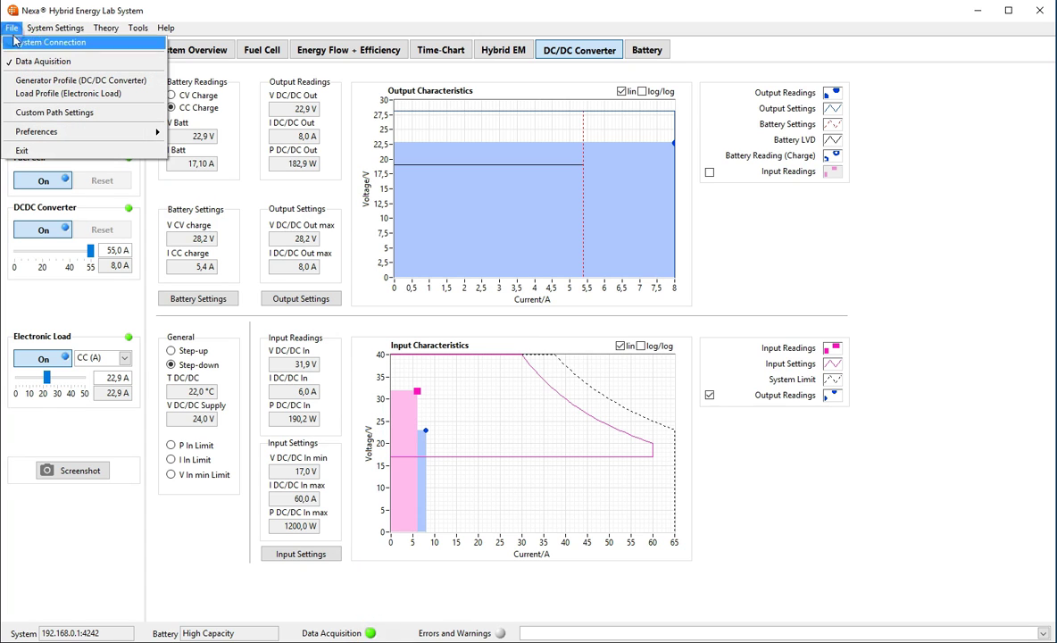
Run the DC/DC converter generator profile with On Completion kept at Reiterate.
{"action": "left_click", "coordinate": [39, 82]}
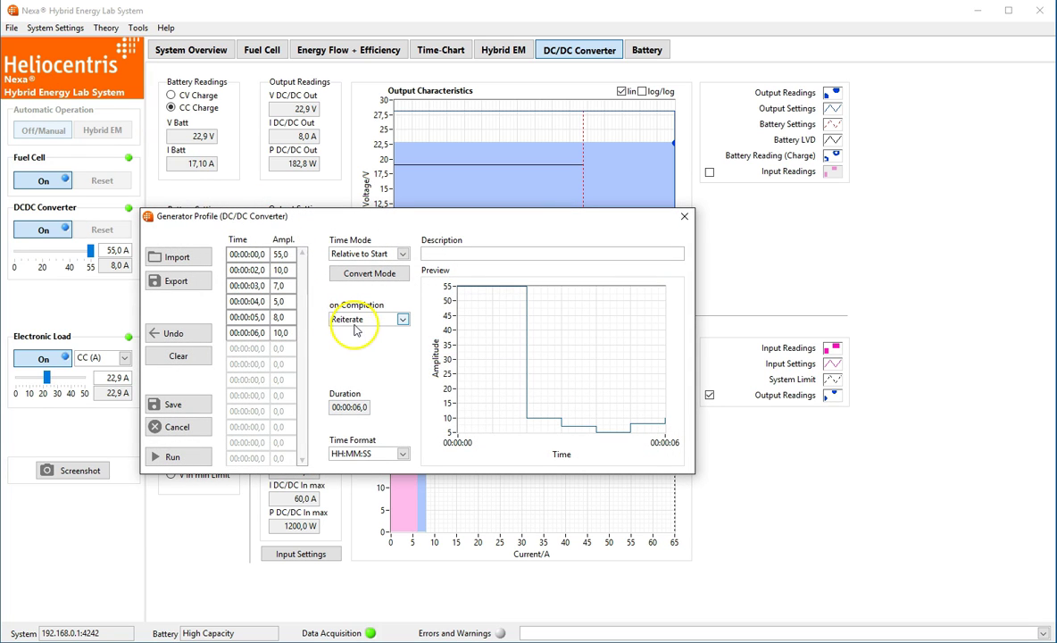
{"action": "left_click", "coordinate": [354, 323]}
{"action": "left_click", "coordinate": [350, 358]}
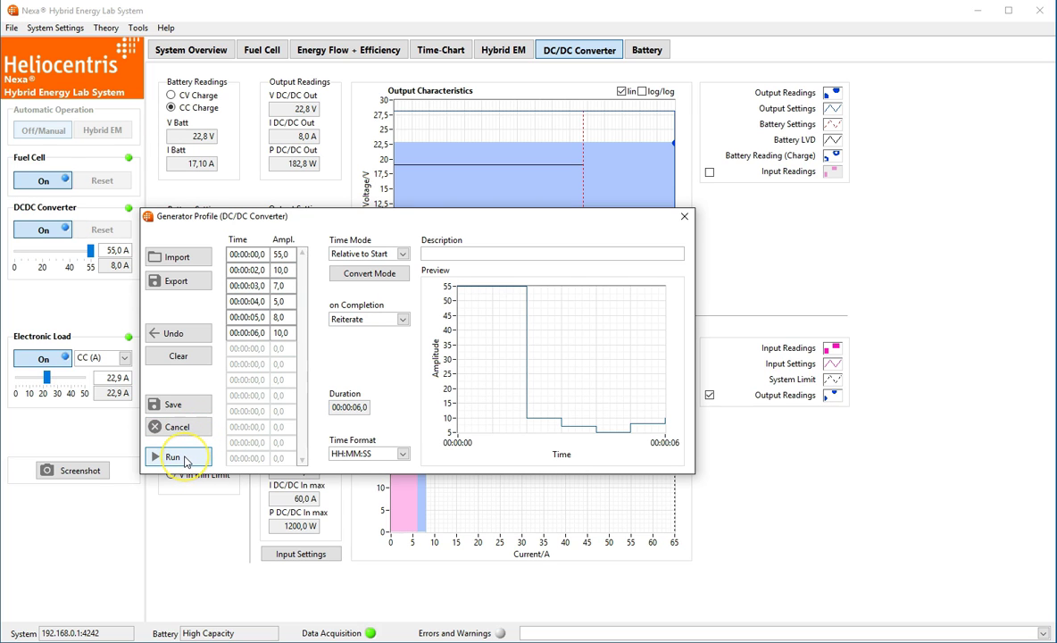
{"action": "left_click", "coordinate": [173, 457]}
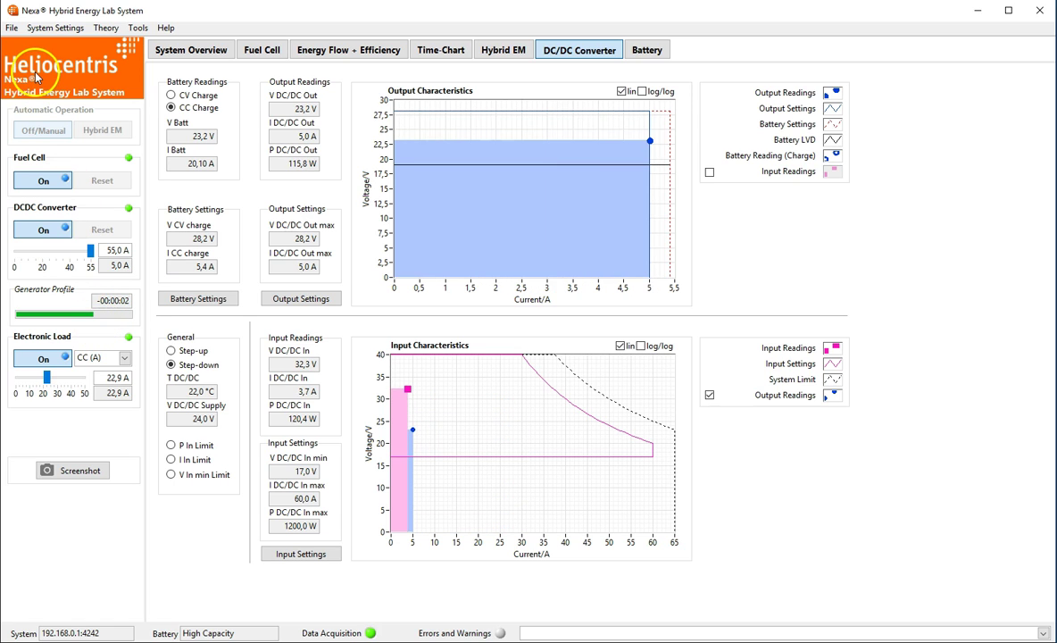
{"action": "left_click", "coordinate": [12, 28]}
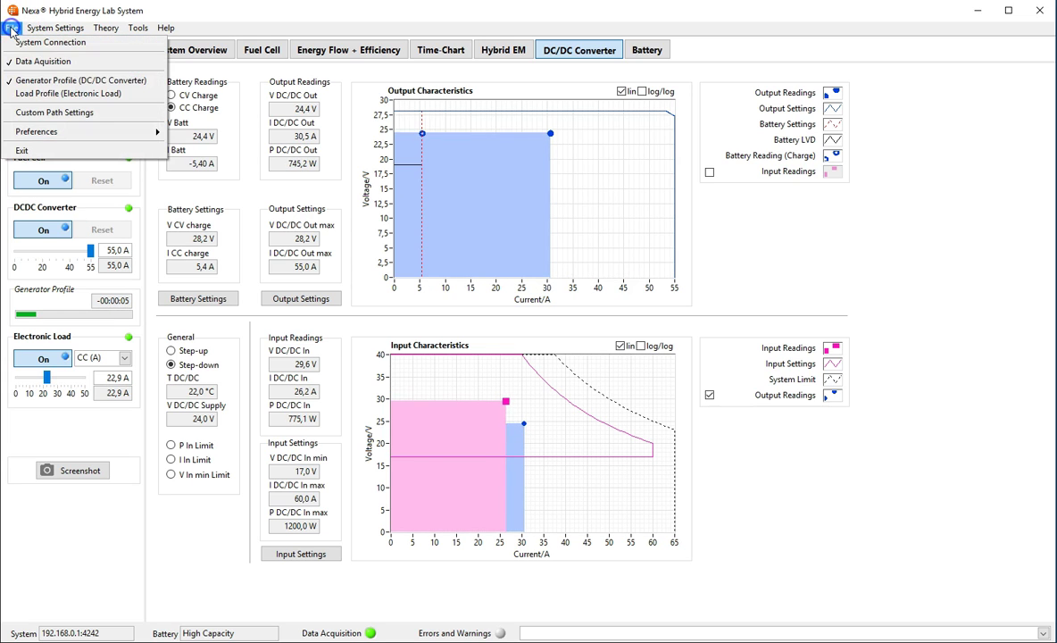
Run the electronic load profile stepping from 0 to 25 A in 5 A increments.
{"action": "left_click", "coordinate": [57, 95]}
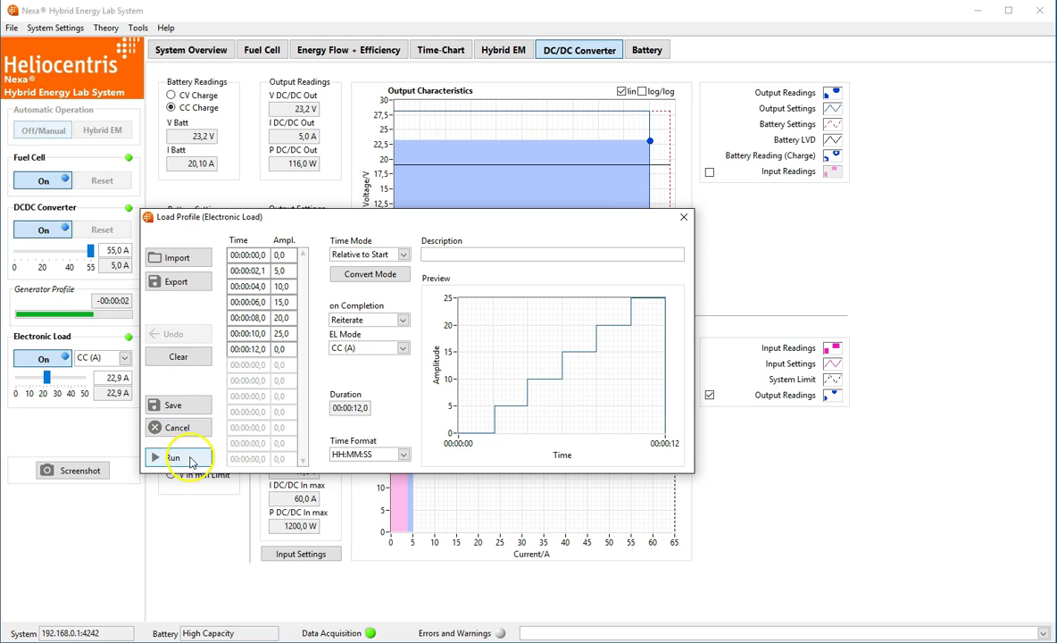
{"action": "left_click", "coordinate": [173, 458]}
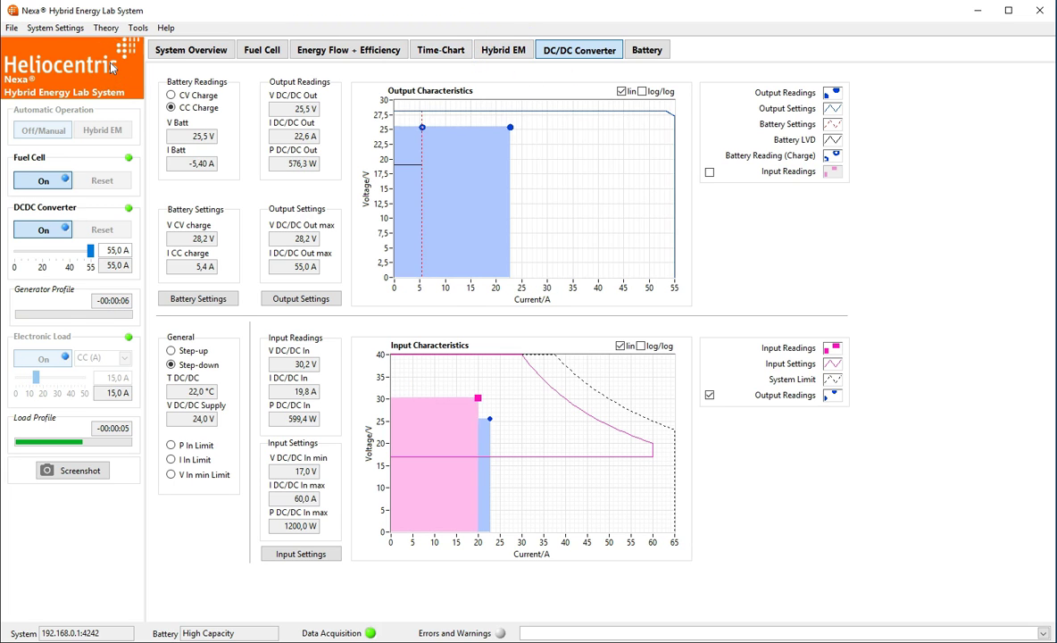
Switch to the Time-Chart page plotting DC/DC output, battery and DC load currents.
{"action": "left_click", "coordinate": [614, 86]}
{"action": "left_click", "coordinate": [439, 57]}
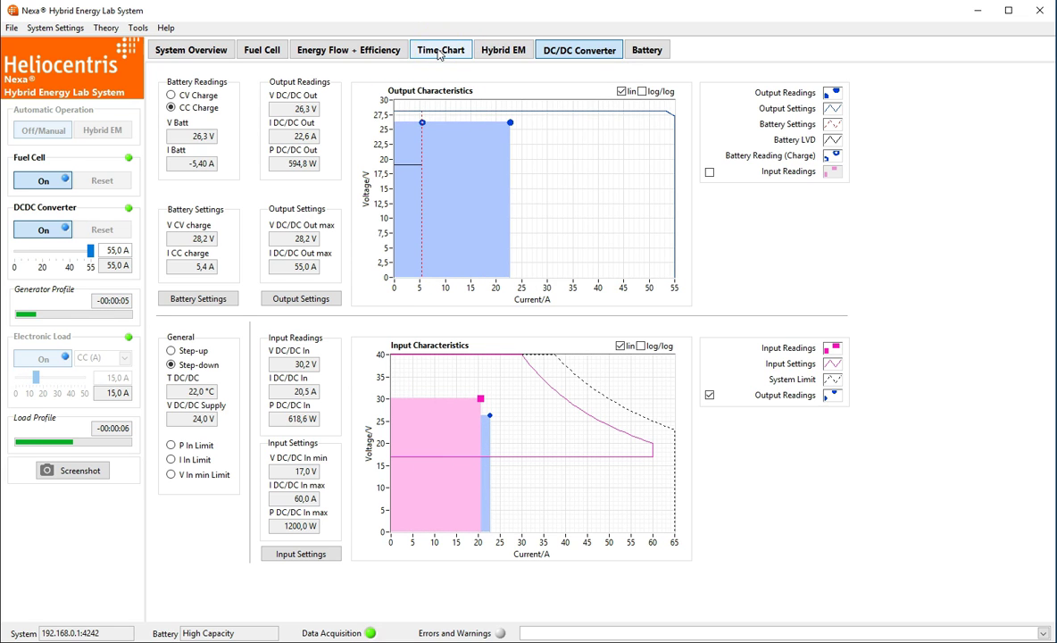
{"action": "left_click", "coordinate": [439, 52]}
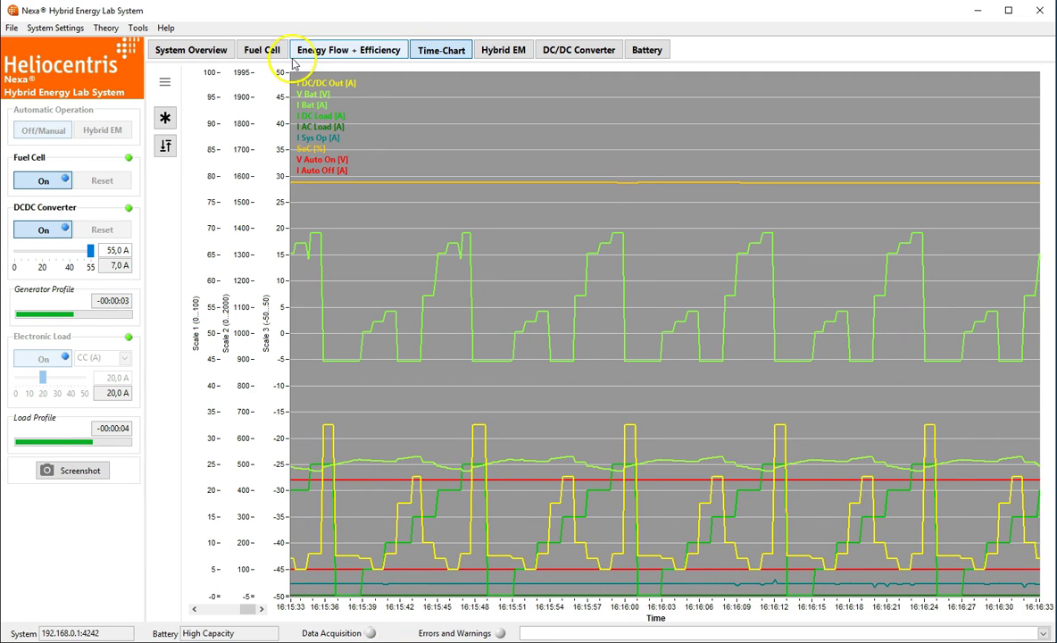
Load the Energy Management channel preset, add V Stack Out, then apply preset C1.
{"action": "left_click", "coordinate": [161, 80]}
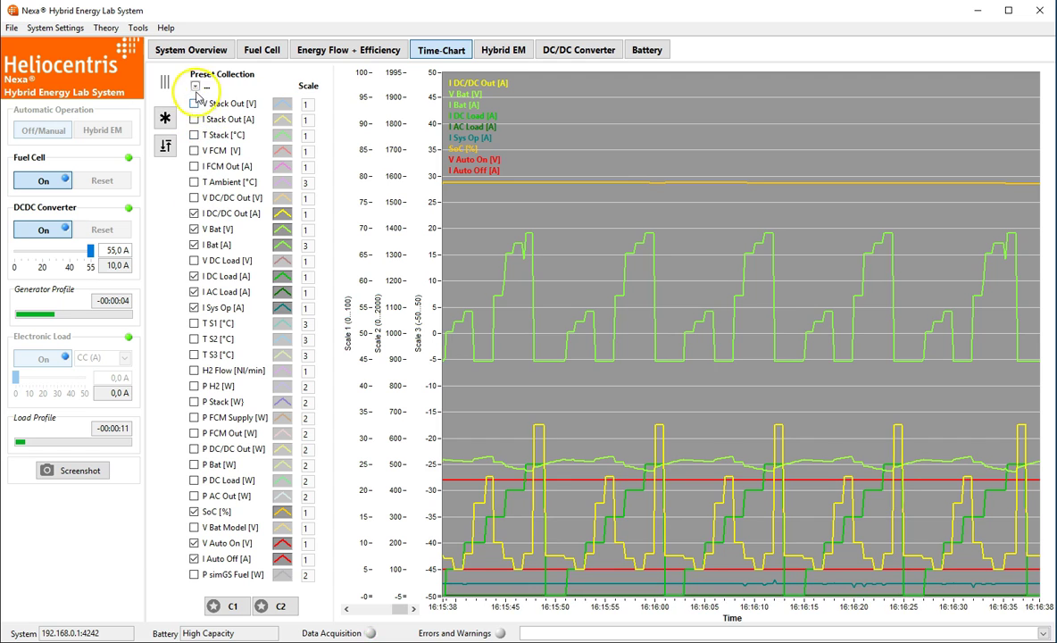
{"action": "left_click", "coordinate": [197, 90]}
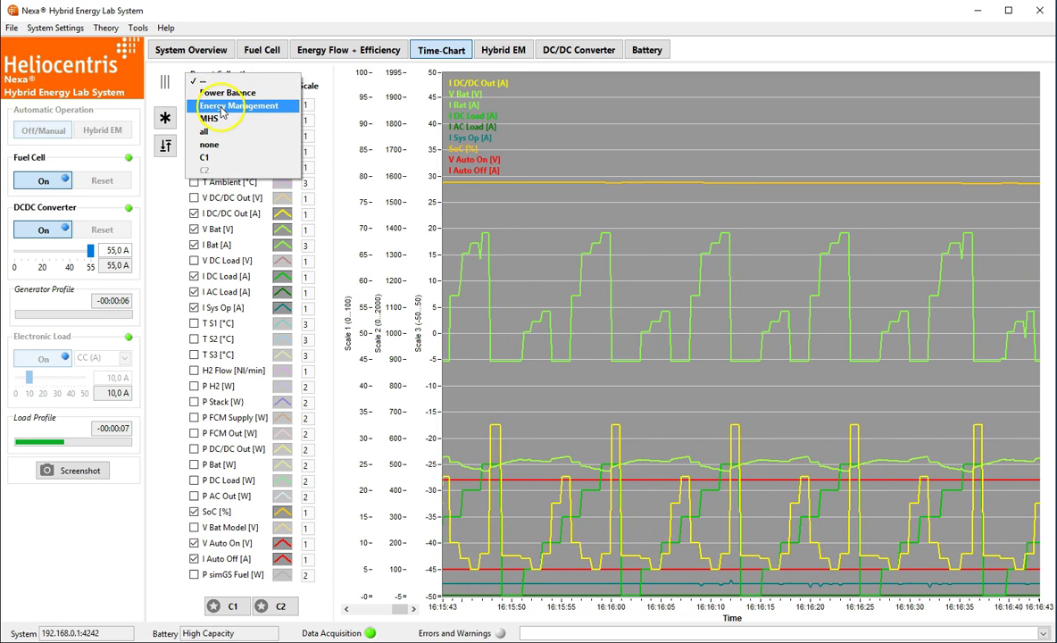
{"action": "left_click", "coordinate": [223, 106]}
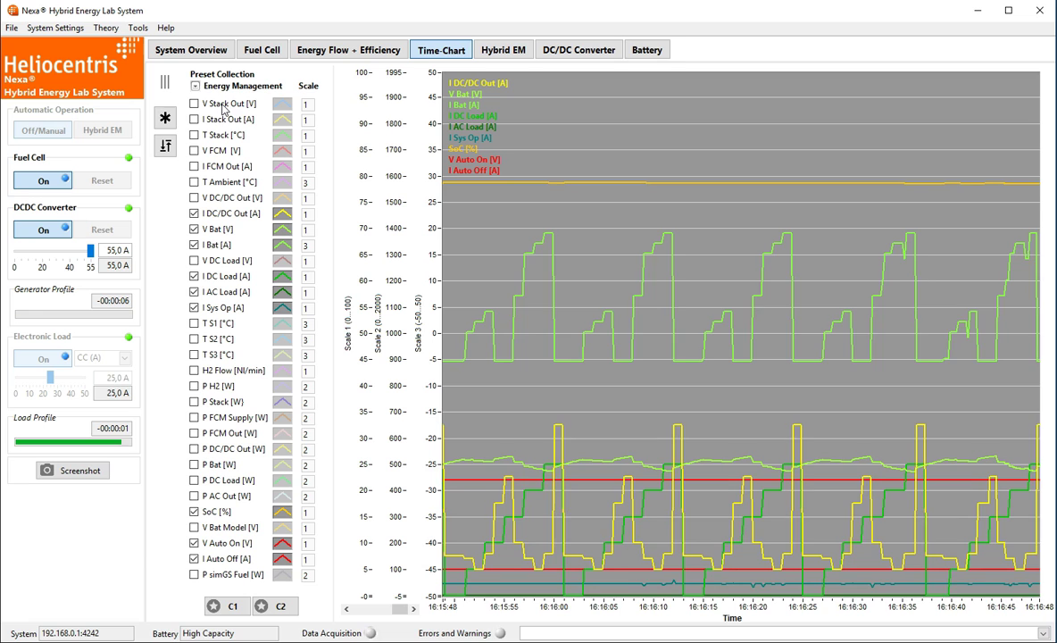
{"action": "left_click", "coordinate": [195, 104]}
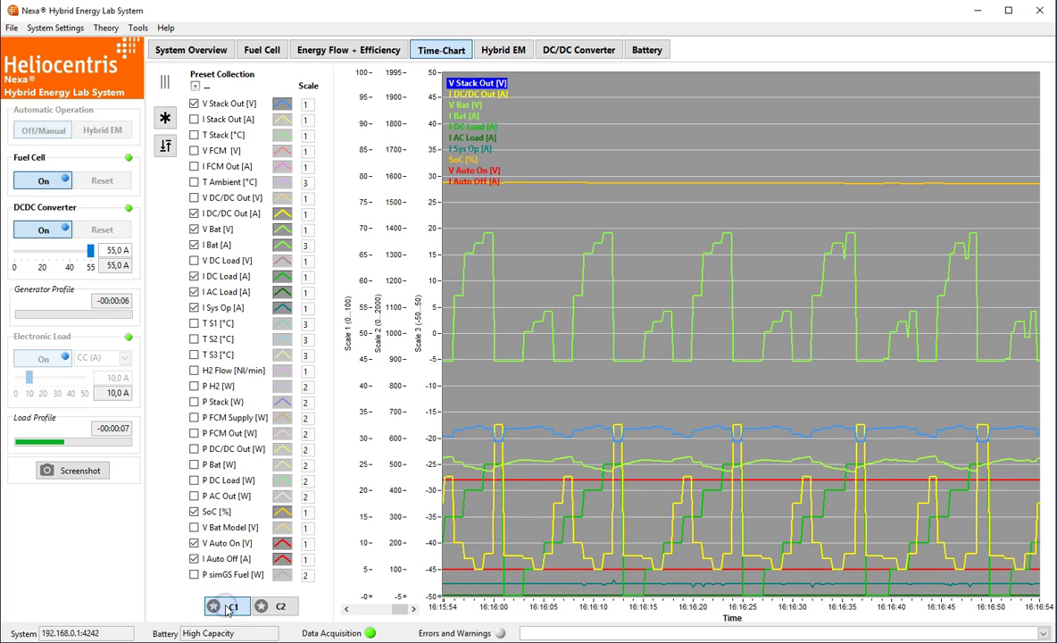
{"action": "left_click", "coordinate": [195, 86]}
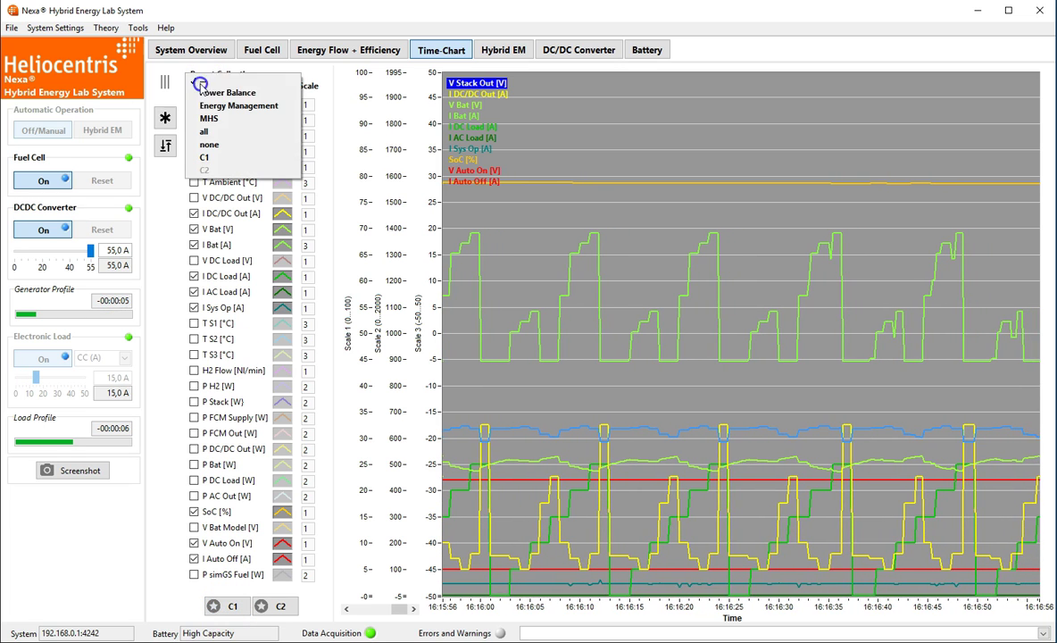
{"action": "left_click", "coordinate": [234, 157]}
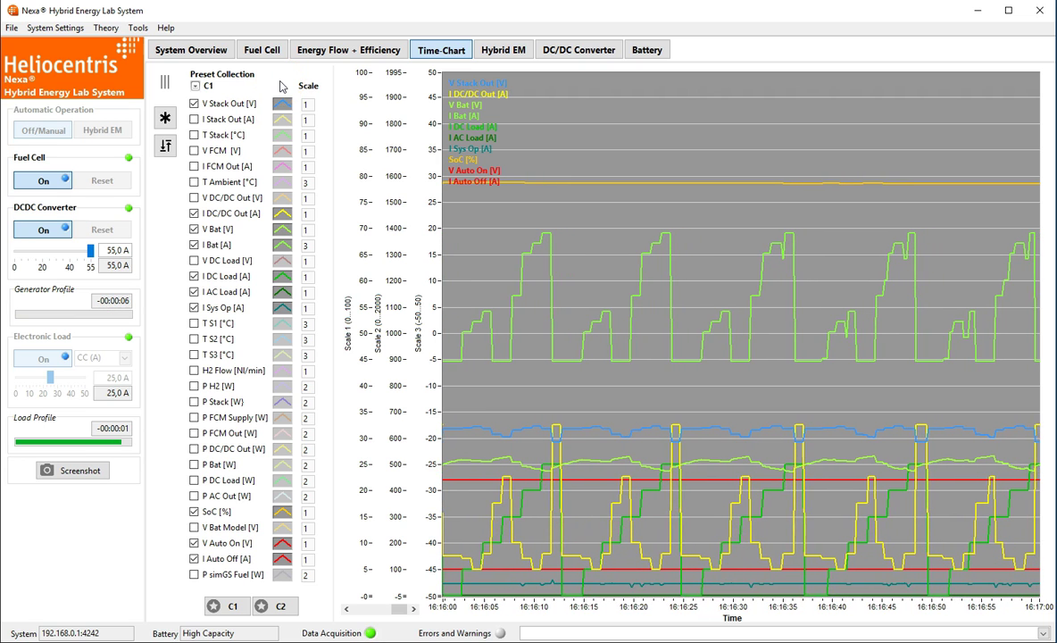
Hide the channel list to widen the chart and highlight the SoC trace instead of V Bat.
{"action": "left_click", "coordinate": [164, 81]}
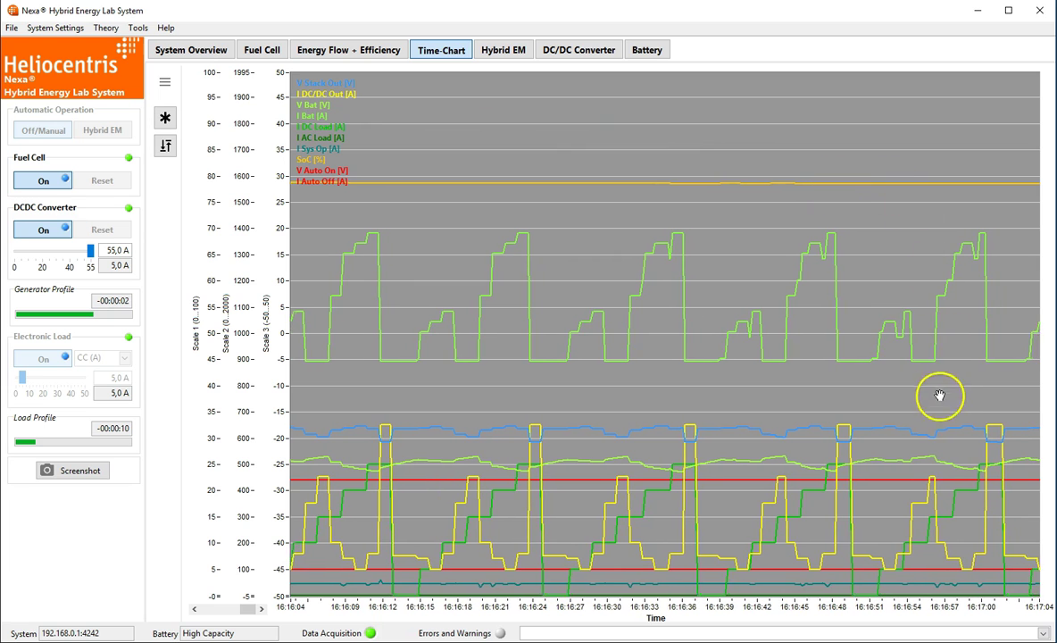
{"action": "left_click", "coordinate": [932, 461]}
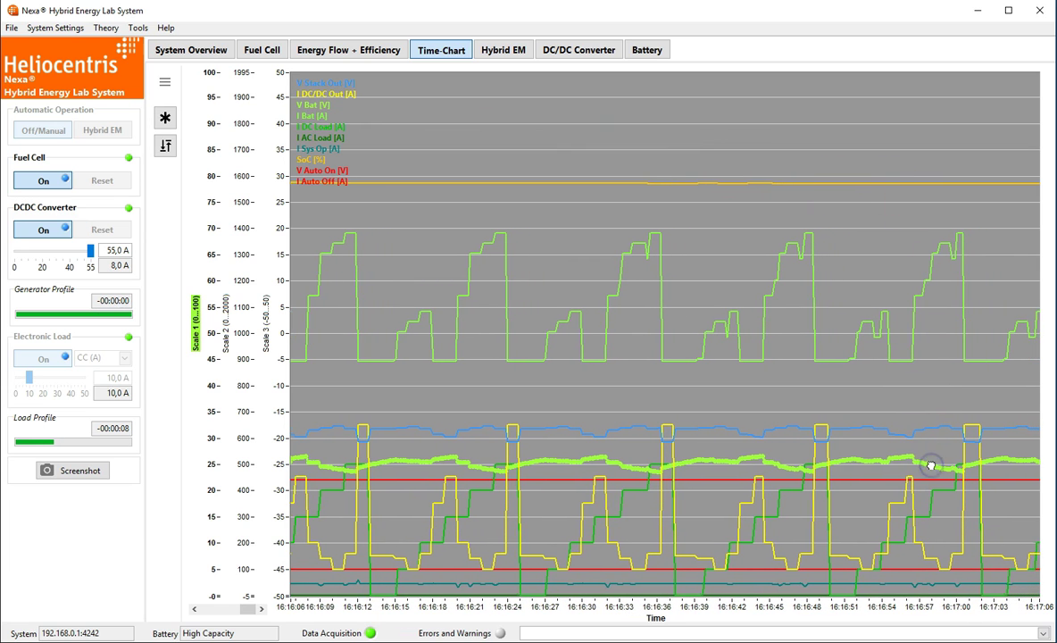
{"action": "left_click", "coordinate": [890, 185]}
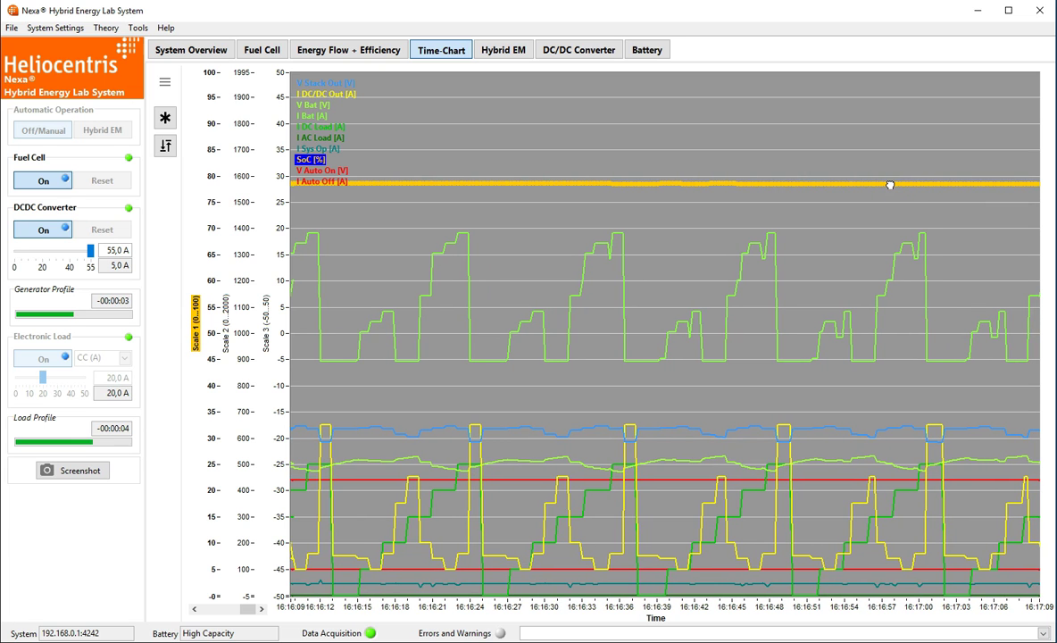
{"action": "left_click_drag", "start_coordinate": [847, 134], "coordinate": [782, 108]}
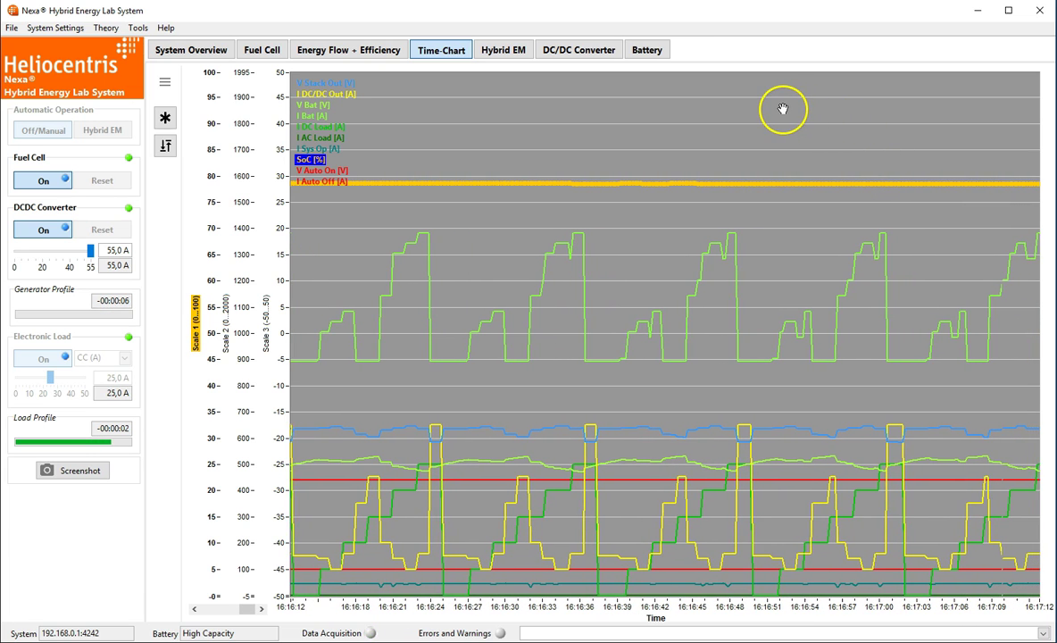
Stop the running load profile and the generator profile, confirming each.
{"action": "left_click", "coordinate": [12, 28]}
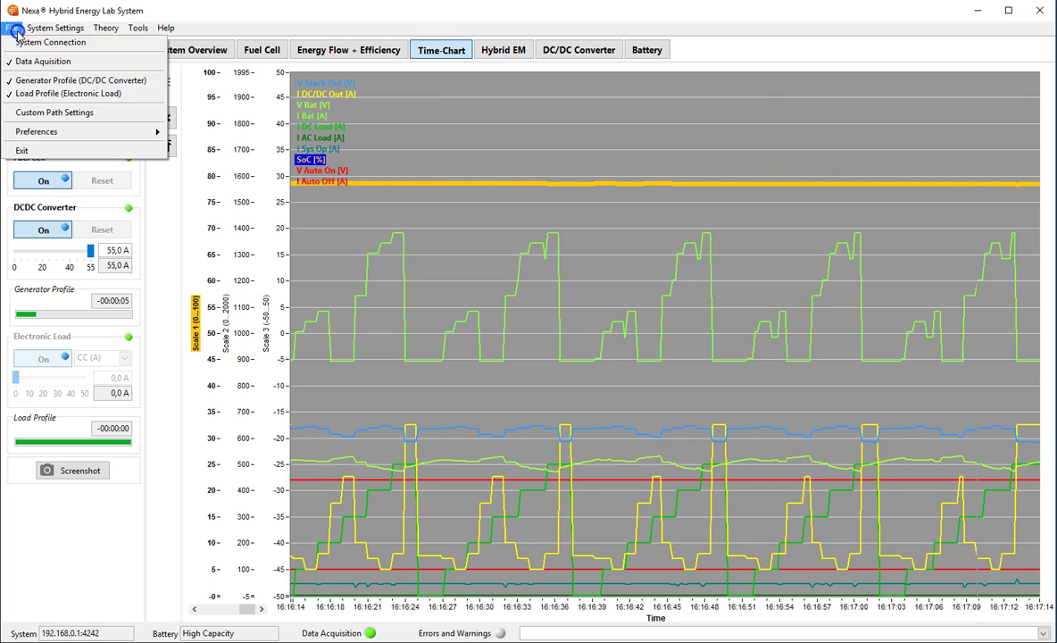
{"action": "left_click", "coordinate": [28, 91]}
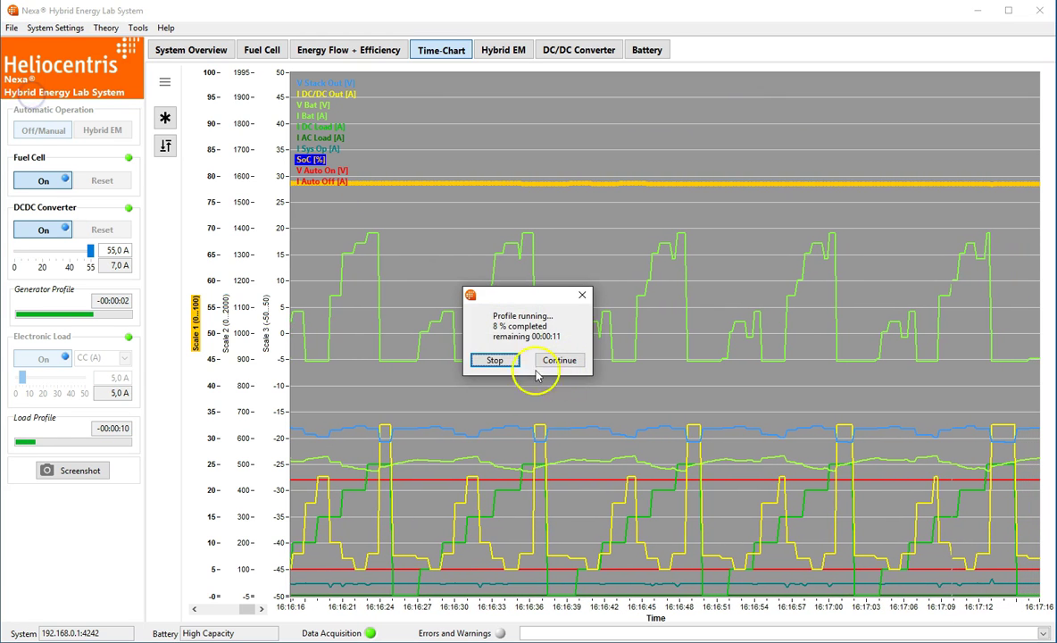
{"action": "left_click", "coordinate": [493, 360]}
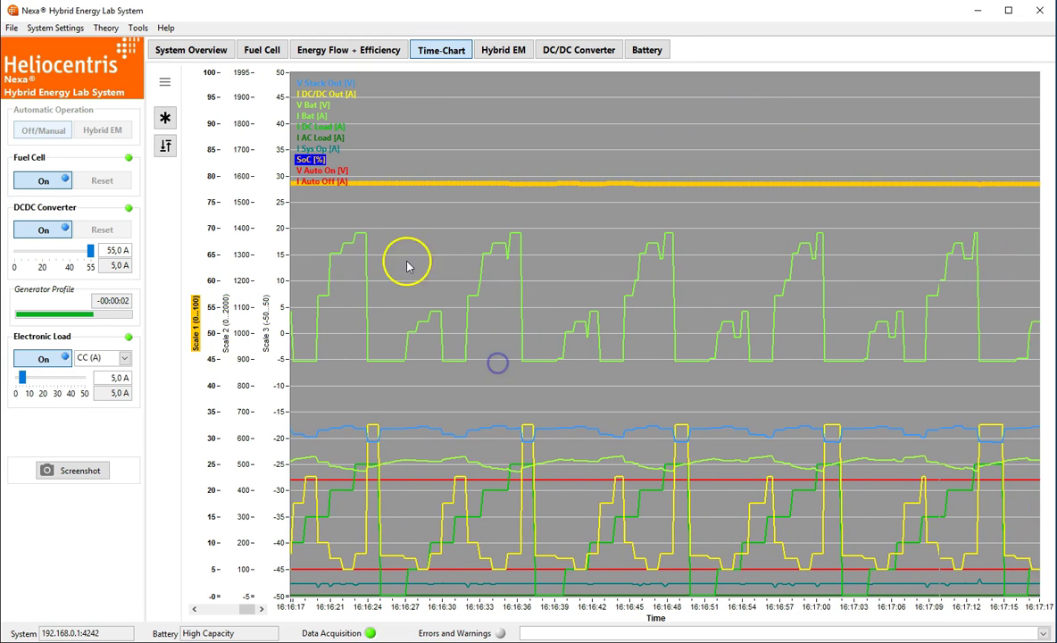
{"action": "left_click", "coordinate": [11, 30]}
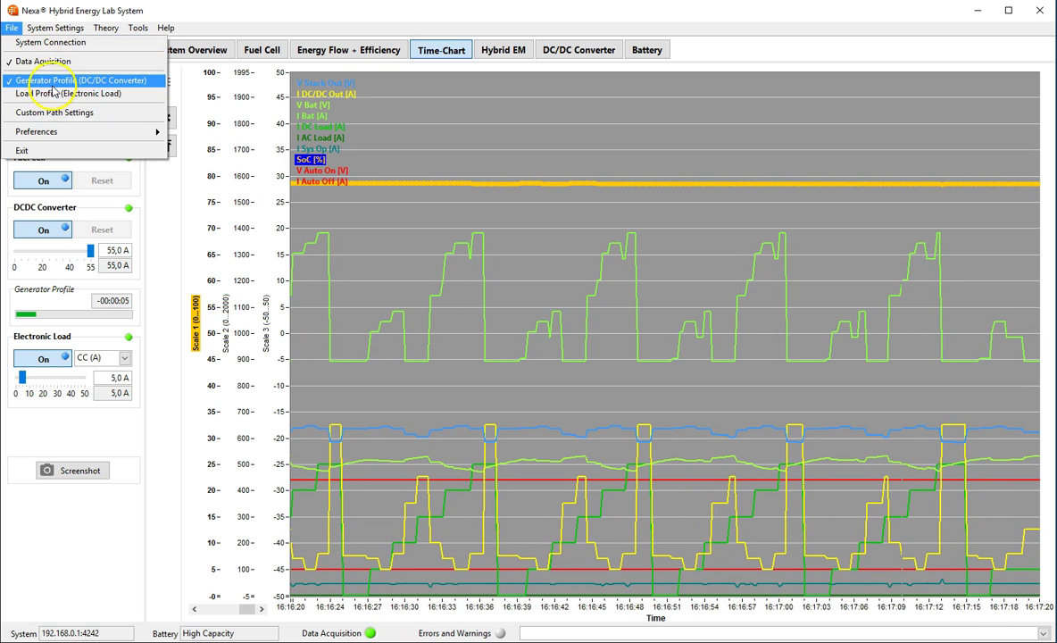
{"action": "left_click", "coordinate": [51, 84]}
{"action": "left_click", "coordinate": [493, 360]}
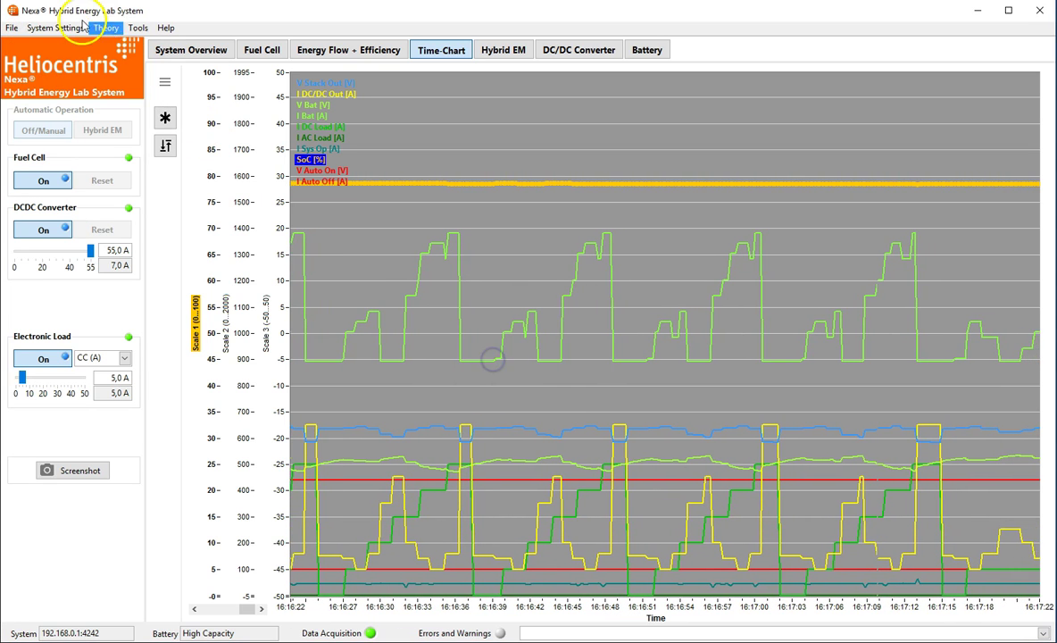
Stop data acquisition and return to the System Overview schematic.
{"action": "left_click", "coordinate": [11, 28]}
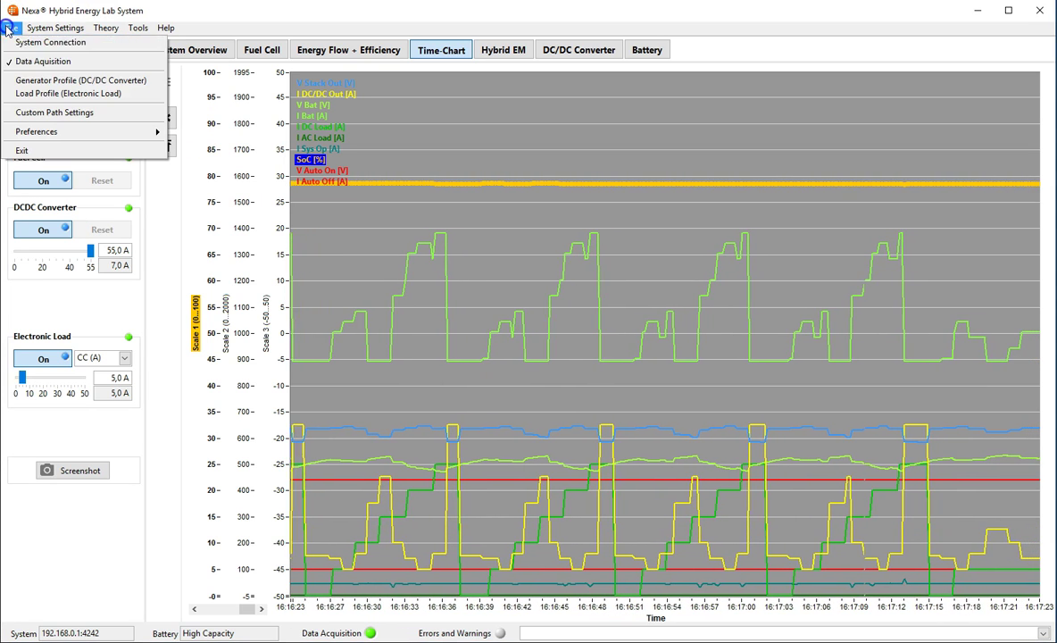
{"action": "left_click", "coordinate": [40, 62]}
{"action": "left_click", "coordinate": [489, 357]}
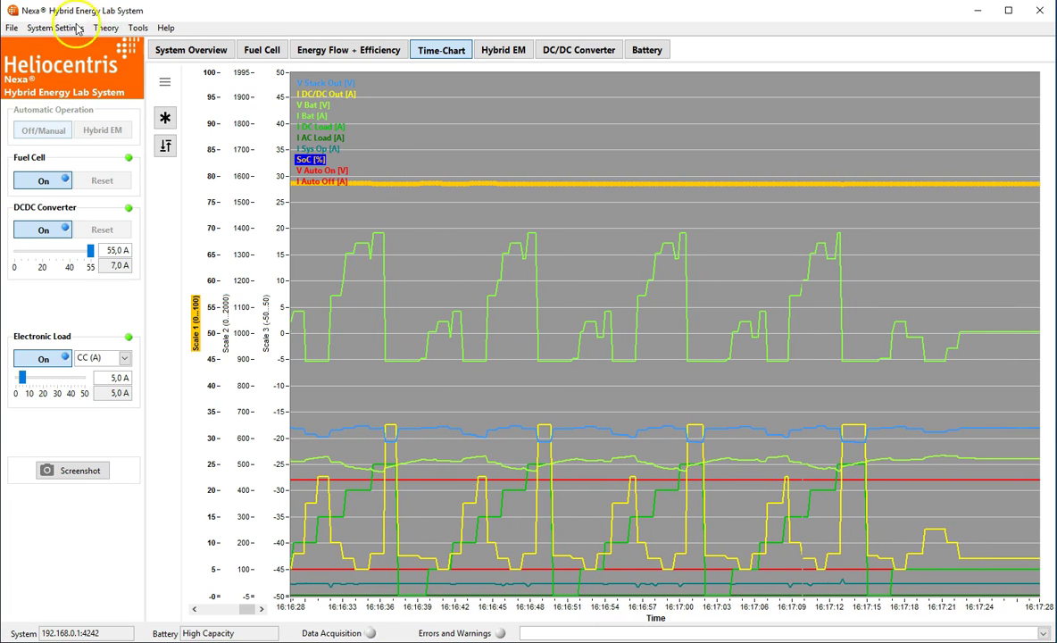
{"action": "left_click", "coordinate": [163, 52]}
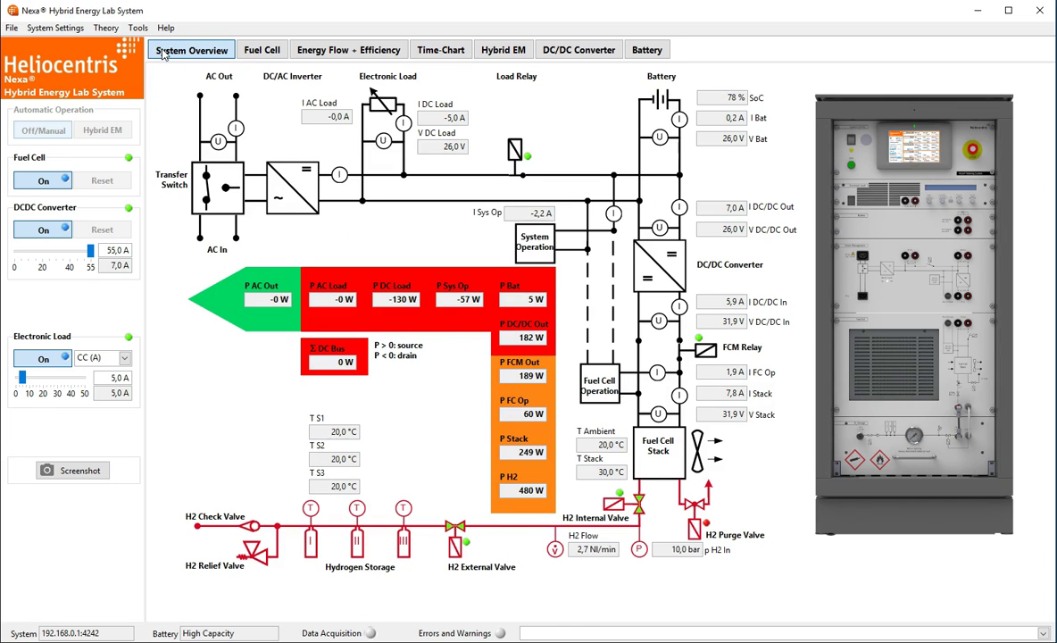